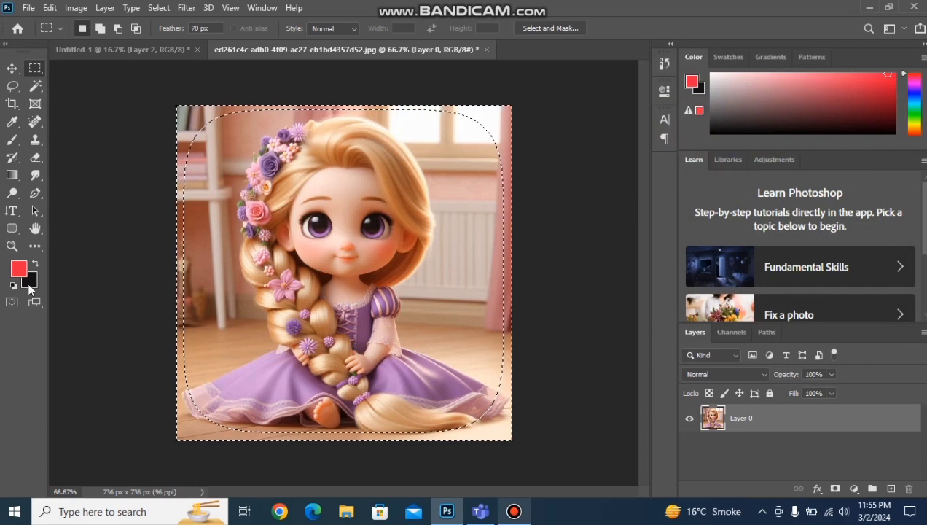
Set the background color to purple and fill the feathered border selection with a vertical red-to-purple linear gradient.
click(29, 284)
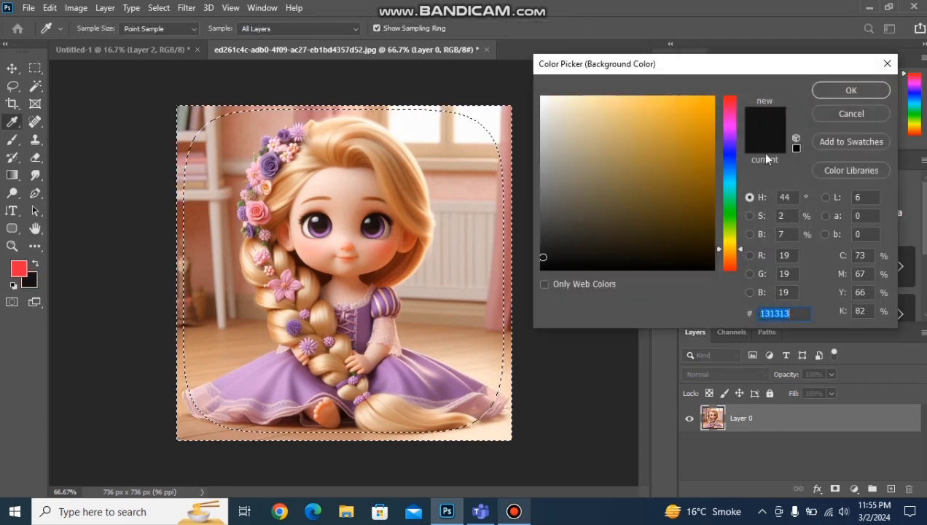
click(726, 140)
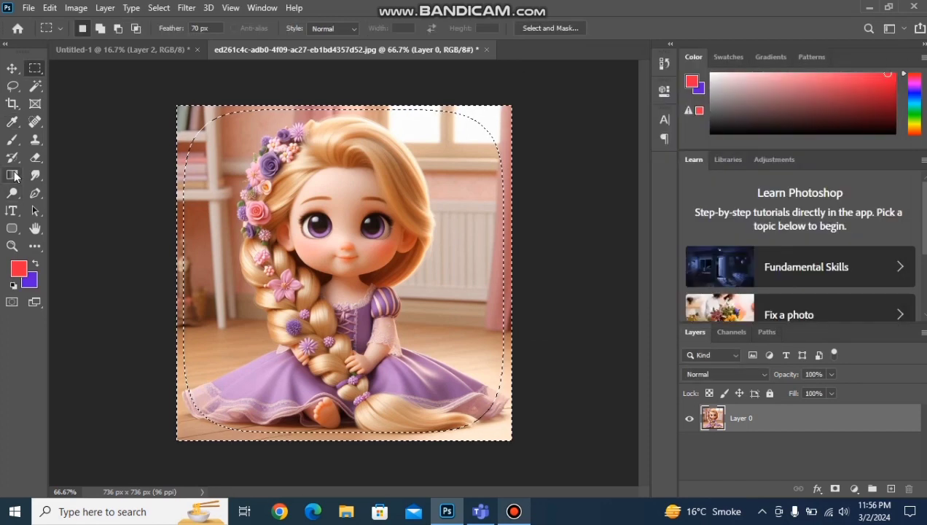
click(14, 175)
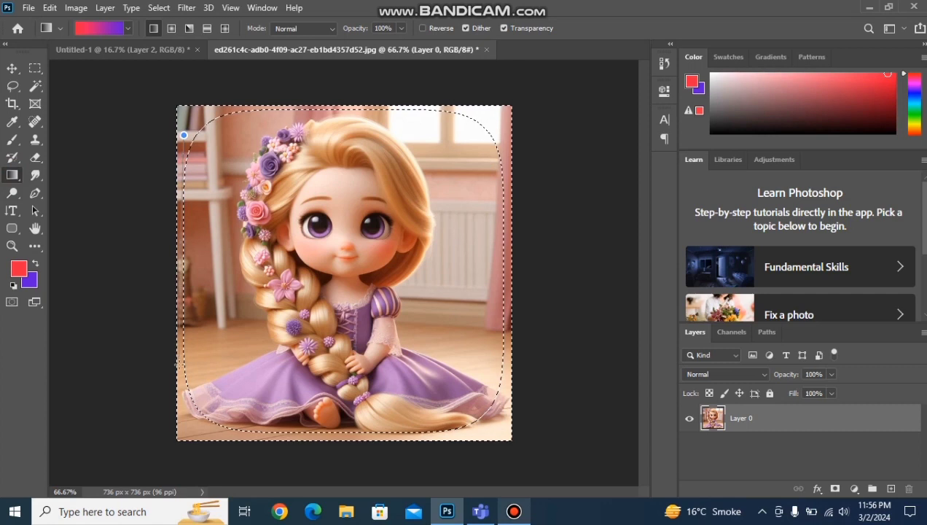
drag(181, 123, 181, 366)
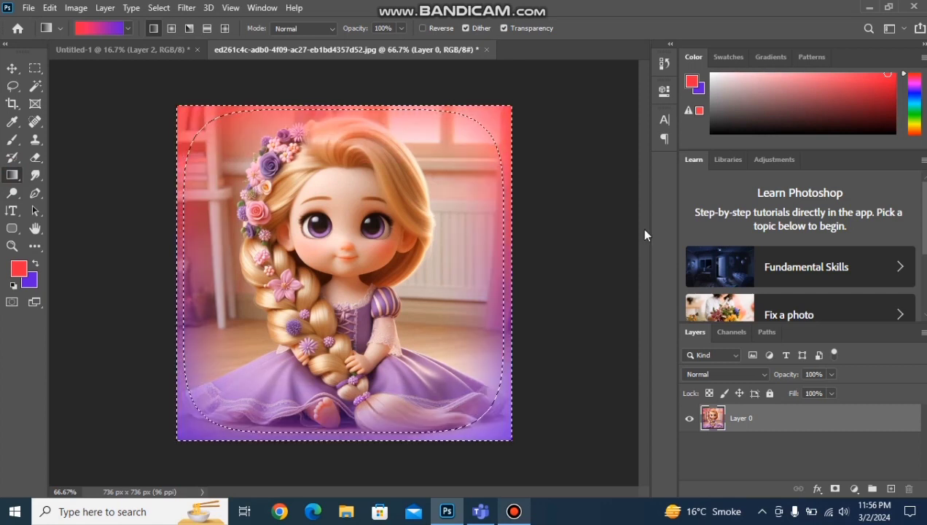
click(35, 67)
click(103, 120)
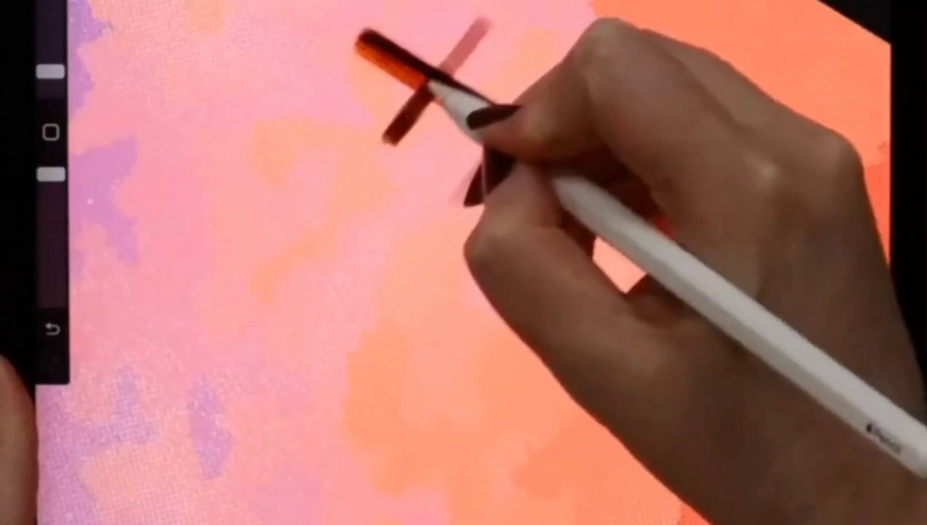
drag(438, 80, 689, 233)
drag(558, 70, 456, 200)
mouse_move(664, 116)
mouse_down()
mouse_move(560, 244)
mouse_move(572, 232)
mouse_up()
mouse_move(452, 404)
mouse_down()
mouse_move(383, 341)
mouse_move(389, 347)
mouse_up()
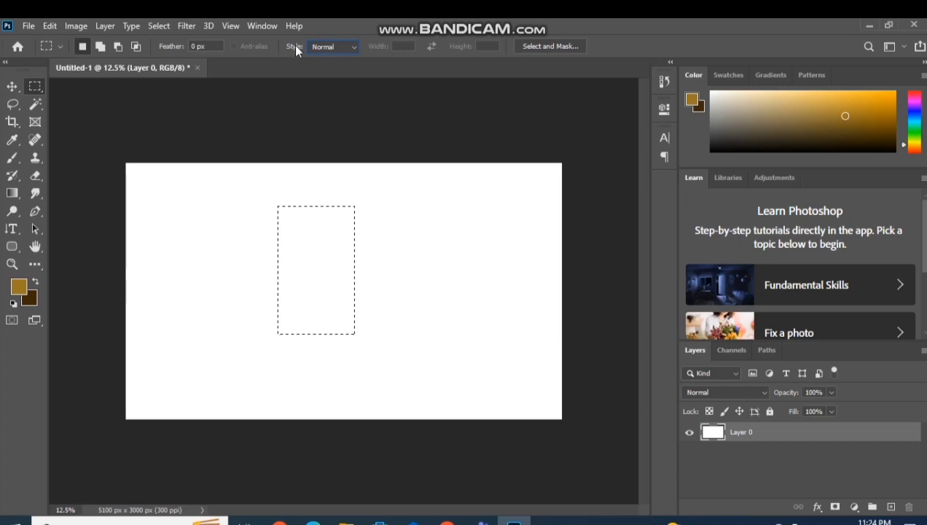
Choose the Rectangular Marquee tool and clear the existing selection on the white canvas.
right_click(35, 88)
click(102, 86)
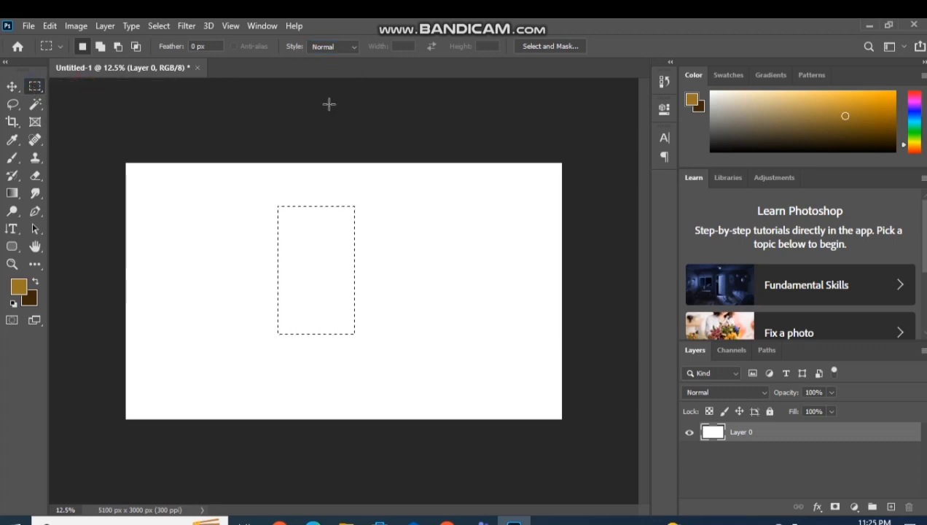
click(316, 115)
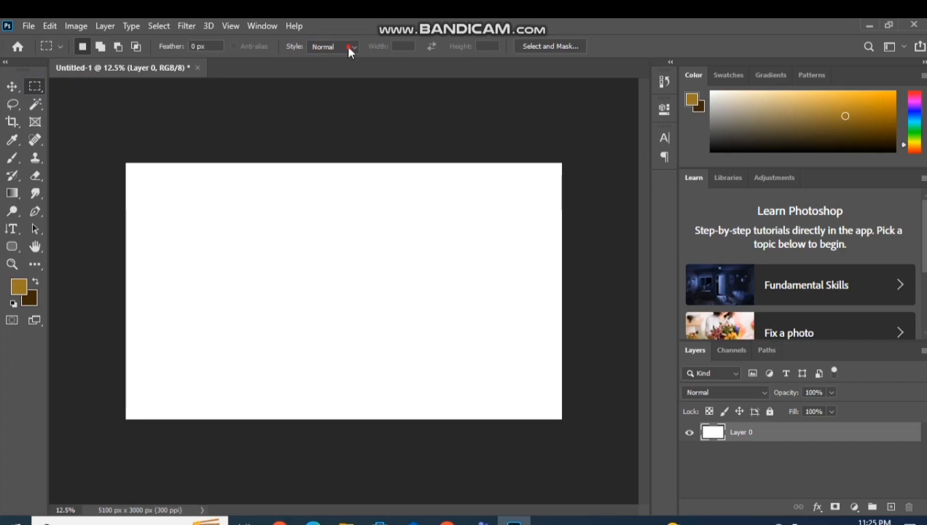
Set the marquee style to Fixed Ratio with width 1 and height 1, and draw a large square selection.
click(350, 48)
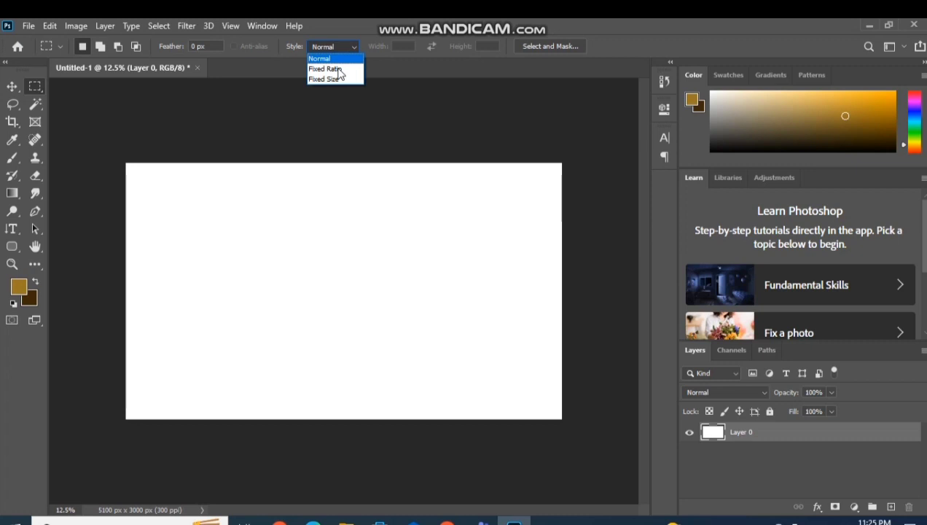
click(335, 68)
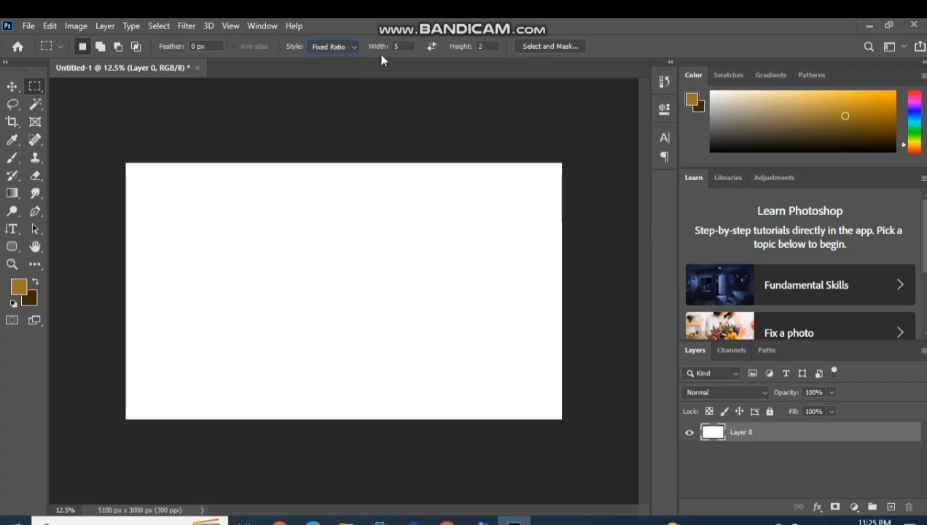
key(BackSpace)
text(1)
click(490, 45)
key(BackSpace)
text(1)
drag(226, 190, 468, 383)
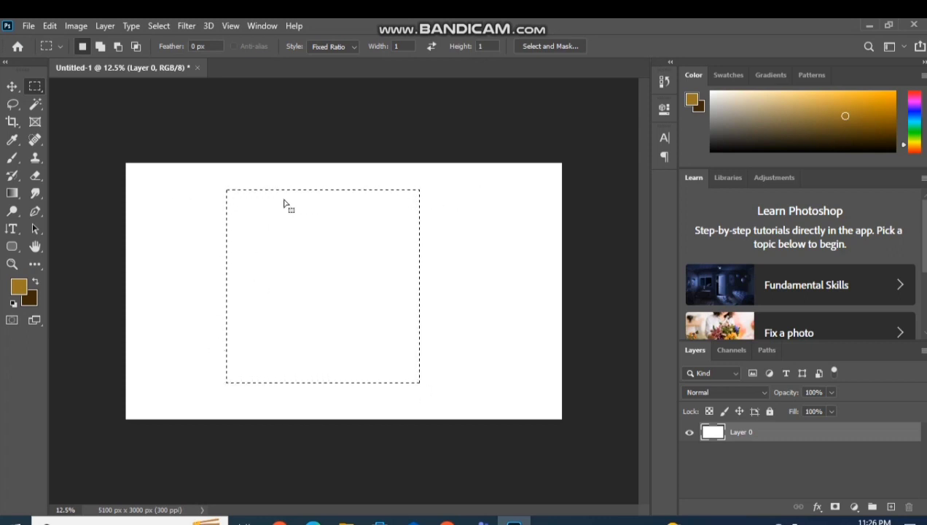
Change the fixed ratio to width 5 and height 2, draw a wide selection across the canvas, and deselect it.
click(407, 45)
double_click(408, 46)
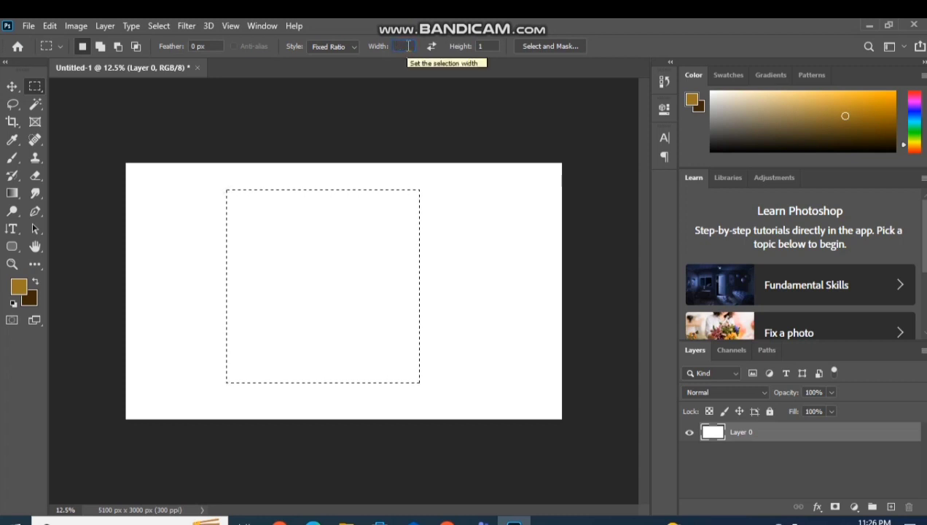
text(5)
click(490, 46)
key(BackSpace)
text(2)
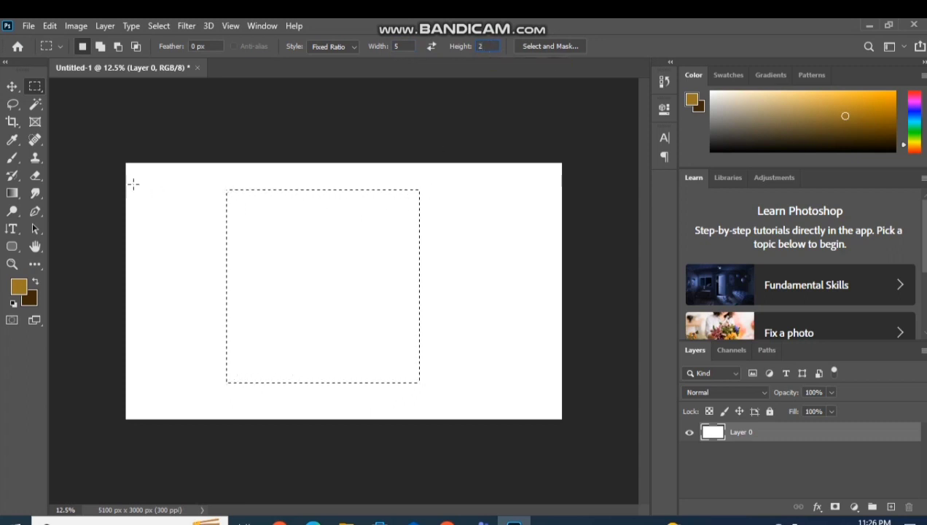
drag(174, 184, 481, 366)
key(ctrl+d)
Set the marquee style to Fixed Size in inches and place a 3 × 5 in selection on the canvas.
click(351, 47)
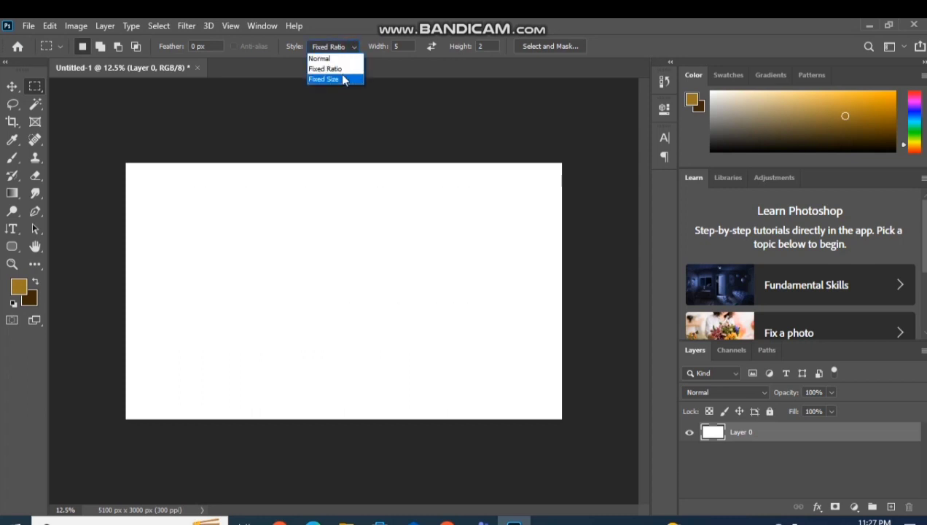
click(343, 79)
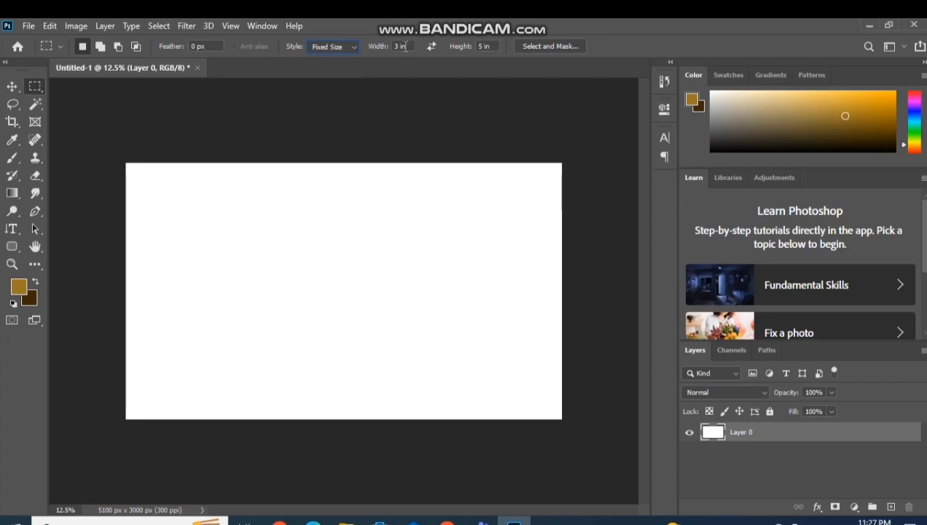
right_click(406, 46)
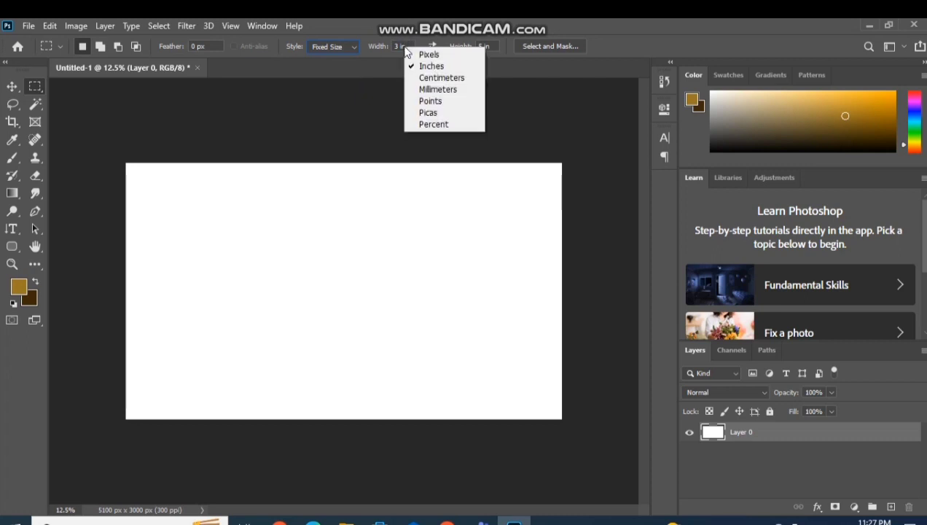
click(438, 66)
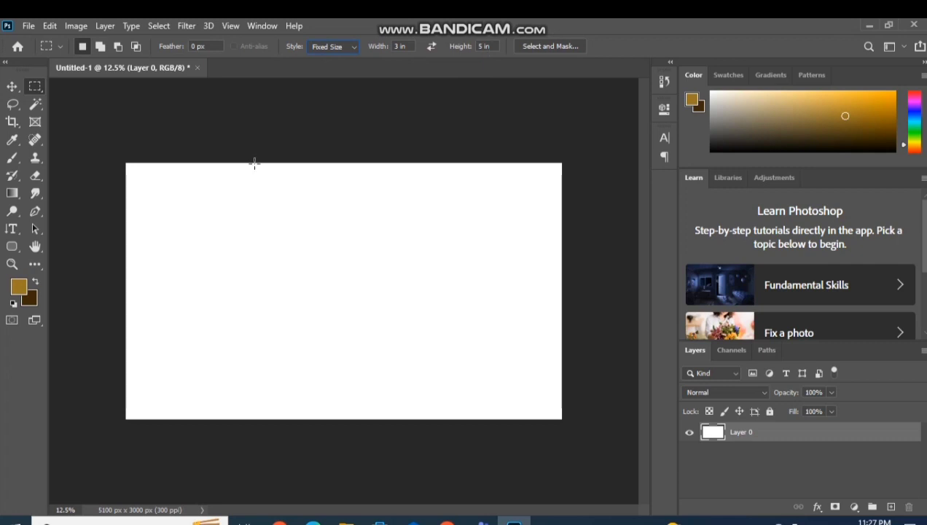
click(208, 201)
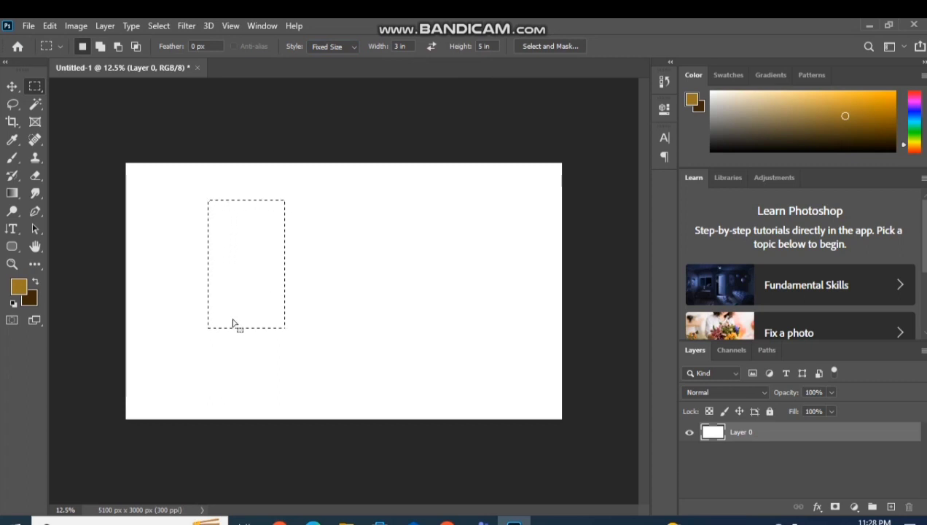
Set the fixed selection width to 10 in and place the 10 × 5 in selection on the canvas.
click(400, 46)
key(BackSpace)
text(10)
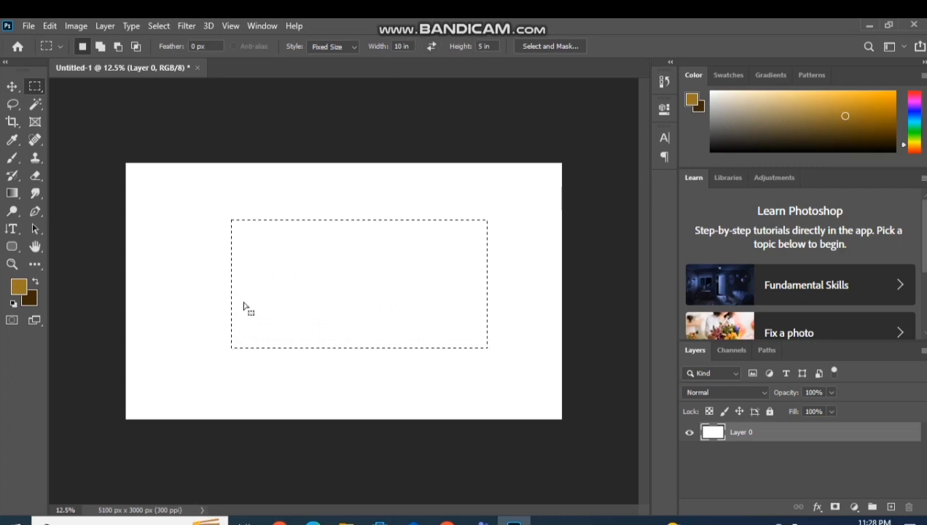
click(277, 190)
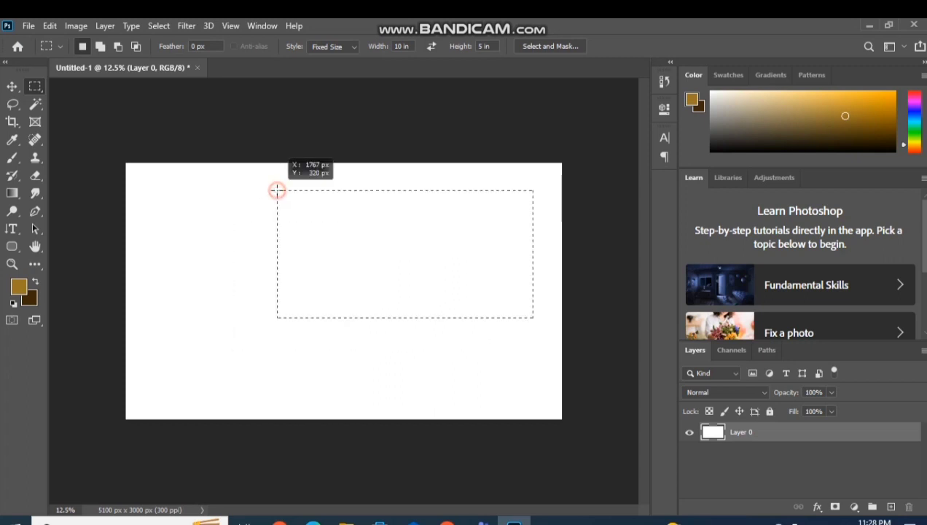
Set the fixed size to 3 in wide and 7 in high, and place the selection at several spots on the canvas.
double_click(401, 46)
text(3)
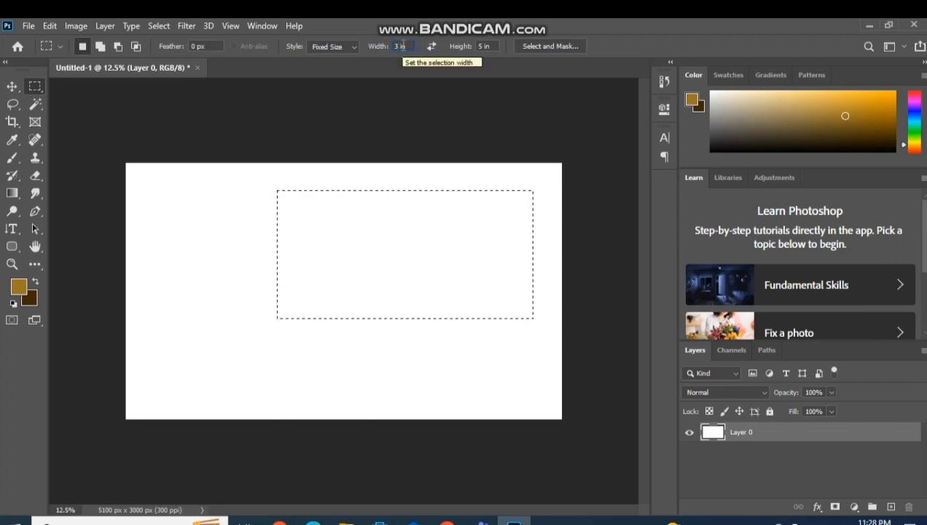
click(485, 46)
text(7)
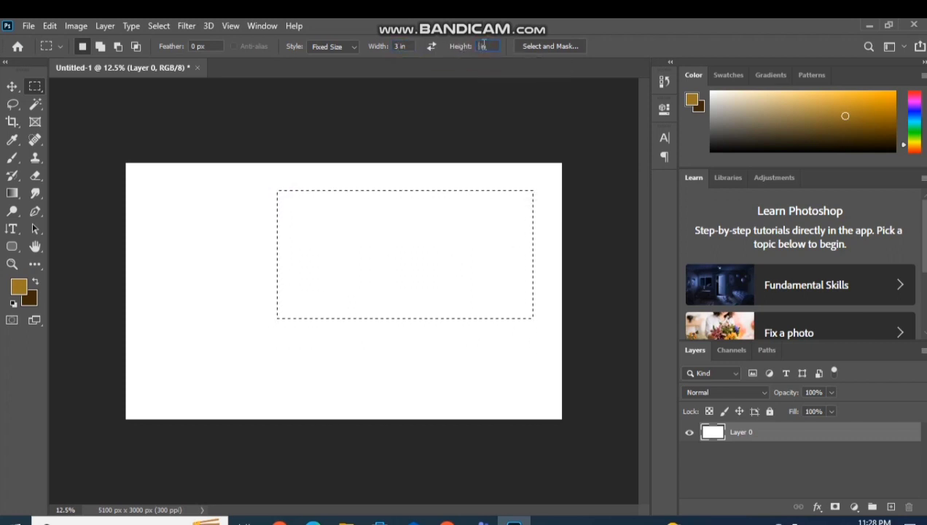
click(249, 271)
click(249, 271)
click(375, 196)
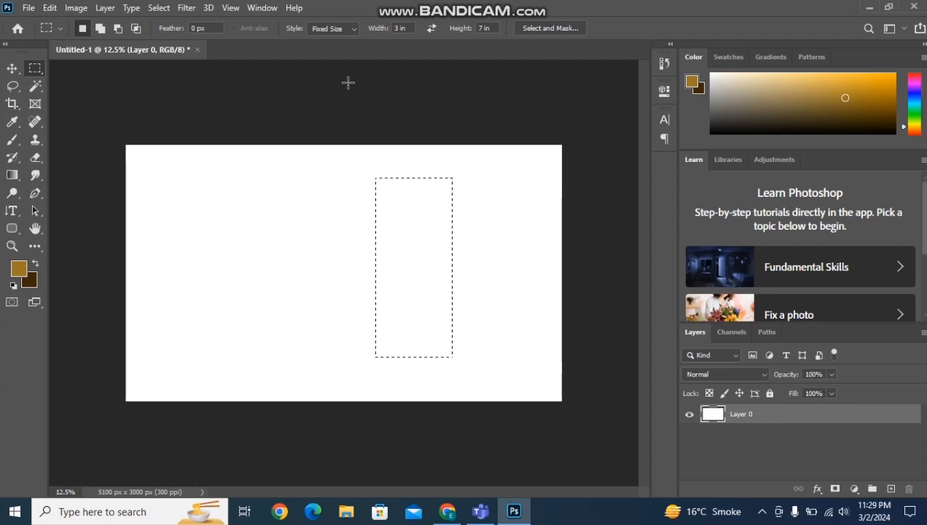
click(267, 229)
click(266, 229)
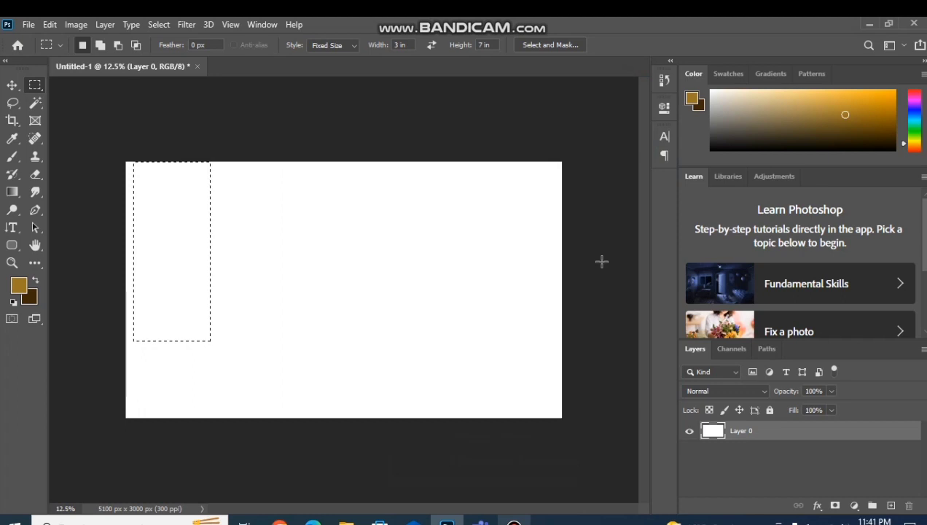
Draw an unfeathered Normal-style rectangular selection about 1870 × 2350 px on the left half of the canvas.
drag(144, 172, 301, 372)
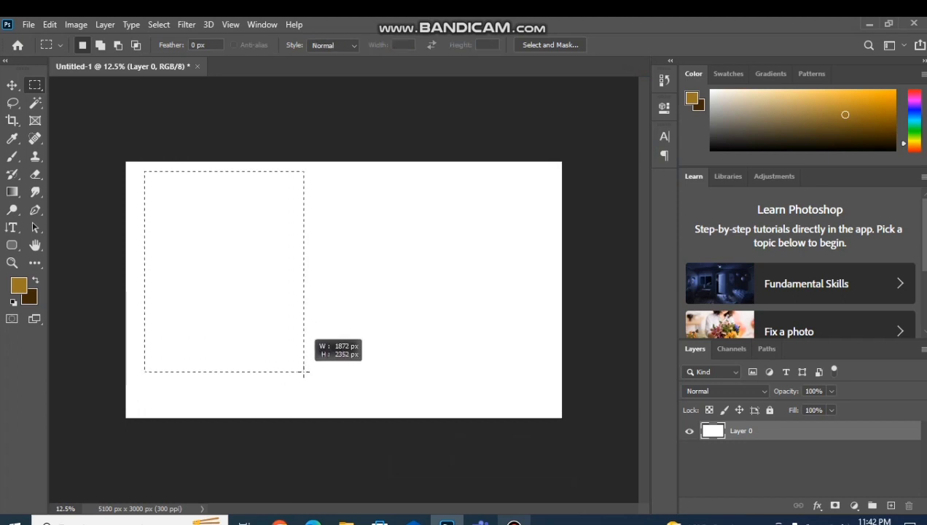
click(303, 380)
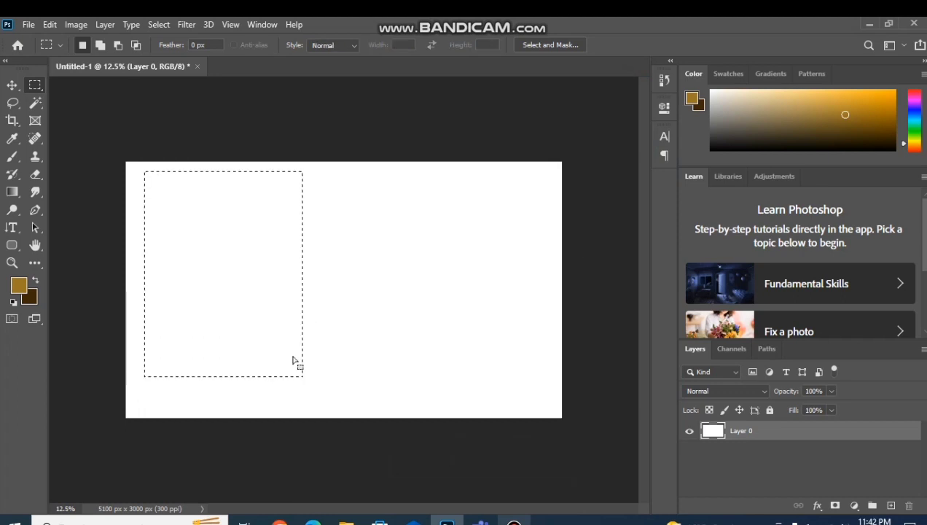
Swap the foreground and background colors, and add a second, similar-sized rectangle with 50 px feather beside the first selection.
click(101, 44)
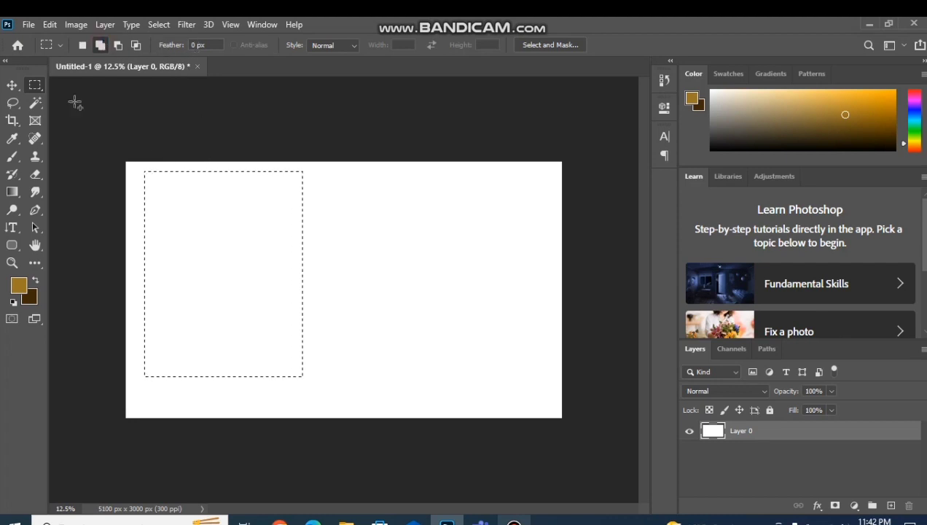
click(197, 45)
key(BackSpace)
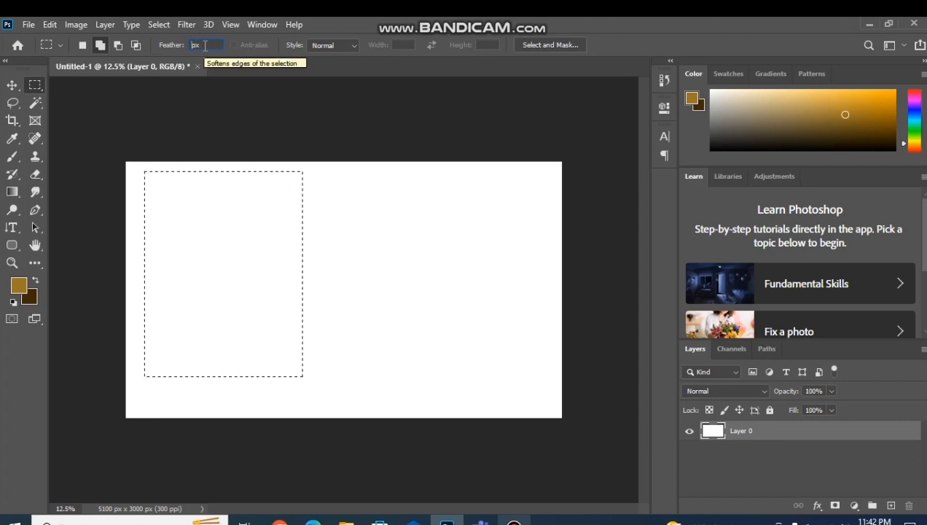
text(50)
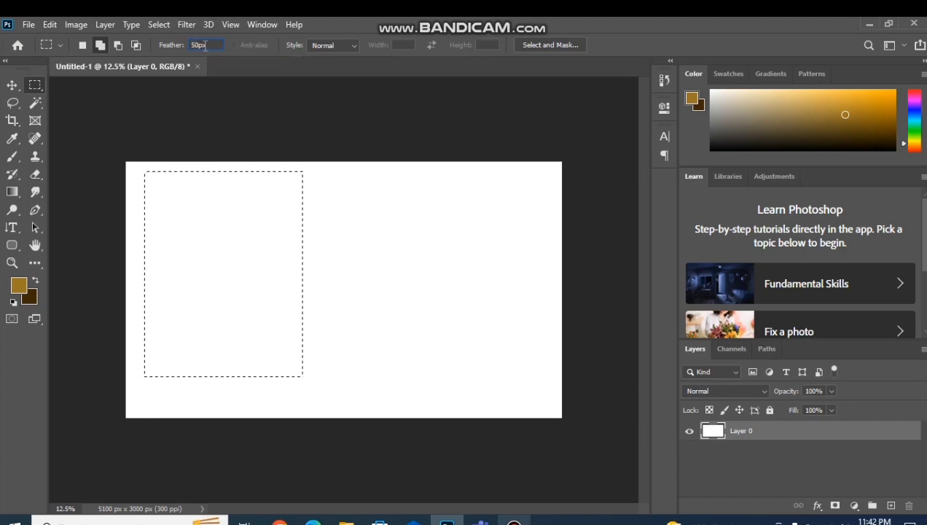
key(Return)
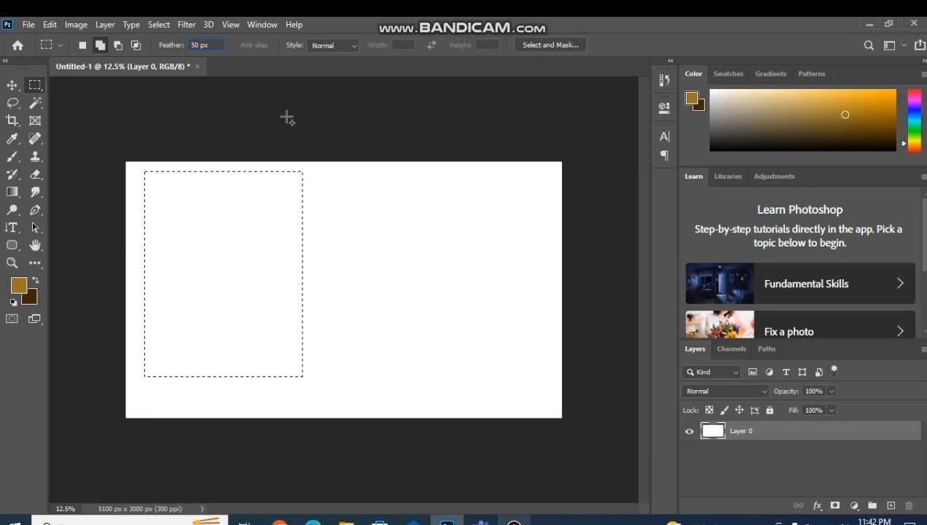
key(x)
drag(347, 170, 506, 379)
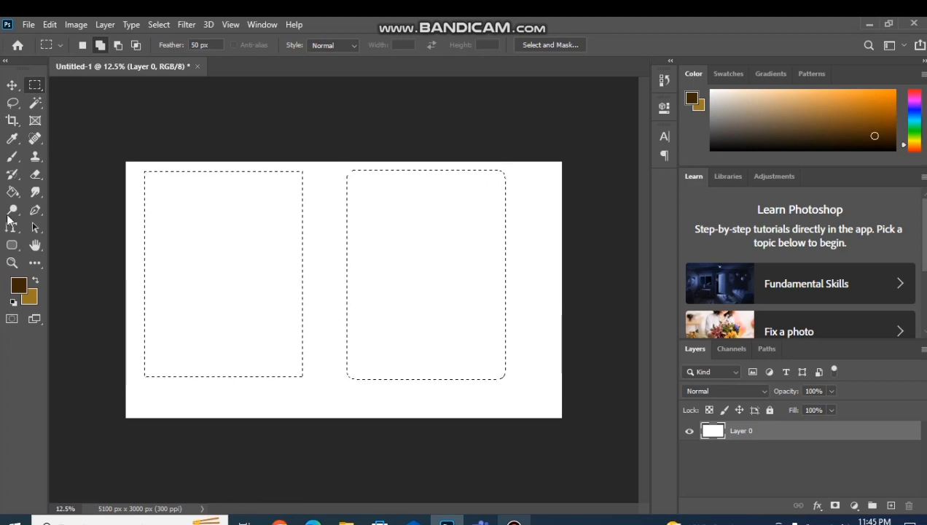
Fill both selected rectangles with the dark brown foreground color using the Paint Bucket, and return to the Rectangular Marquee tool.
click(12, 193)
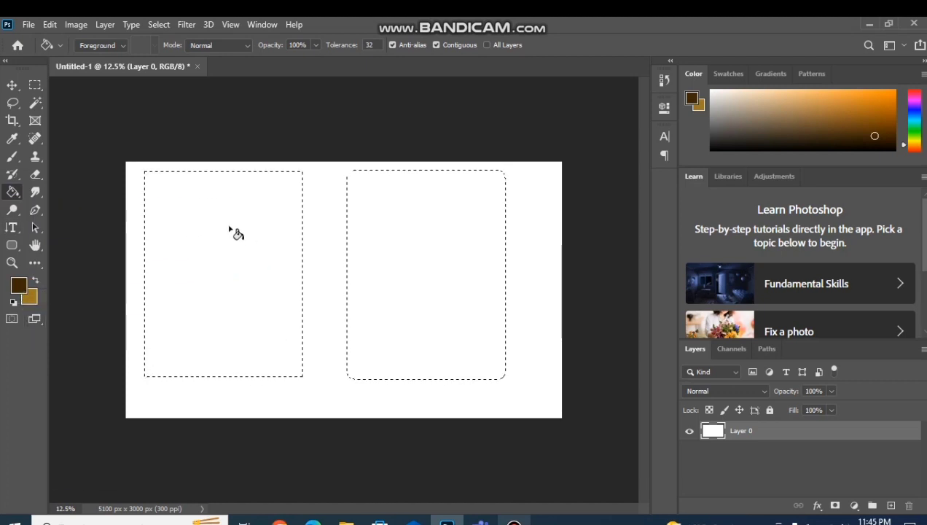
click(262, 186)
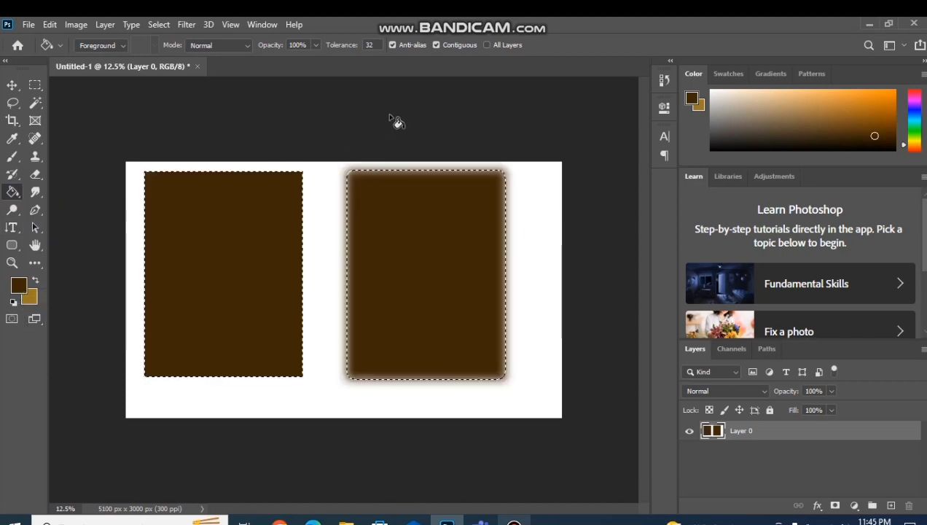
click(38, 83)
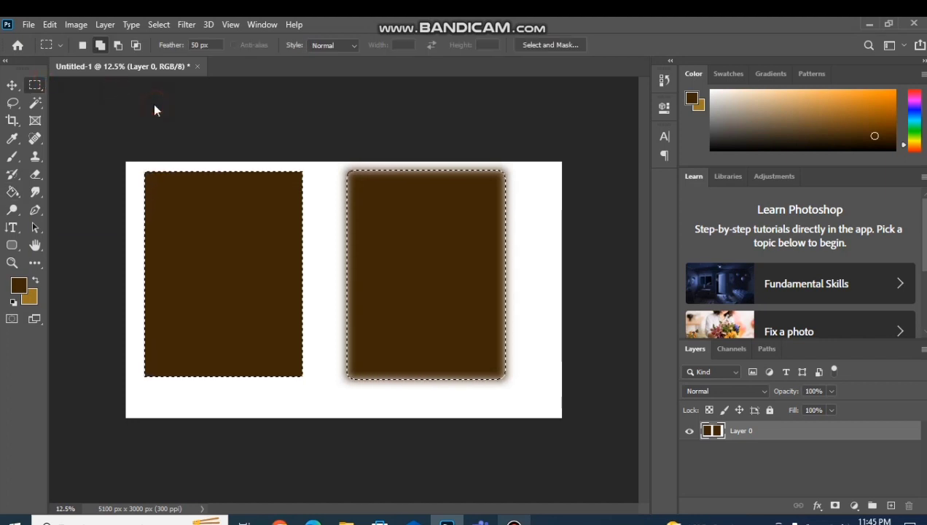
click(107, 92)
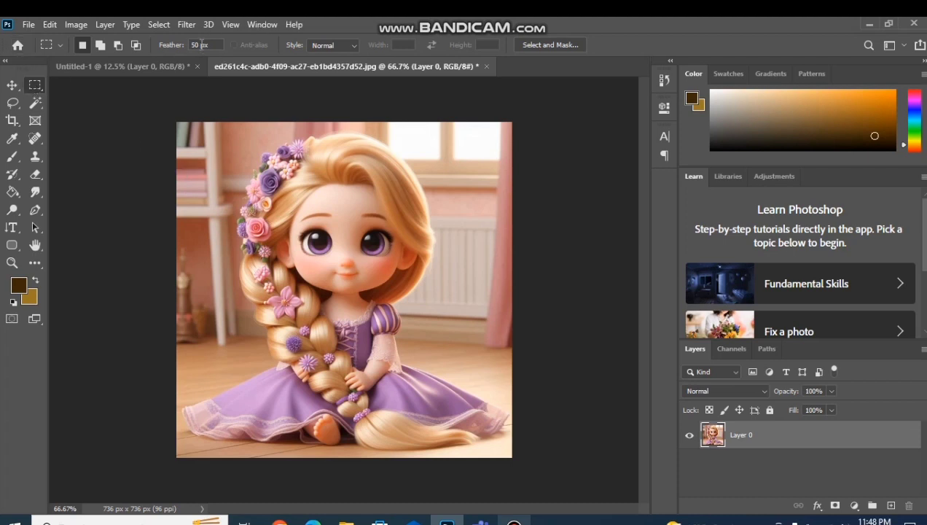
Select most of the doll picture with a 50 px feathered rectangle and move the selection onto the left brown rectangle in Untitled-1.
drag(202, 130, 493, 443)
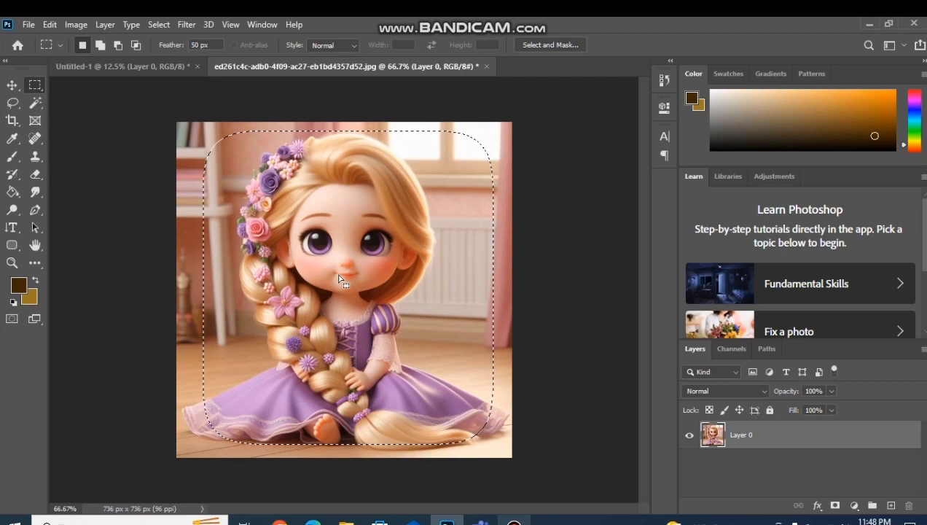
key(v)
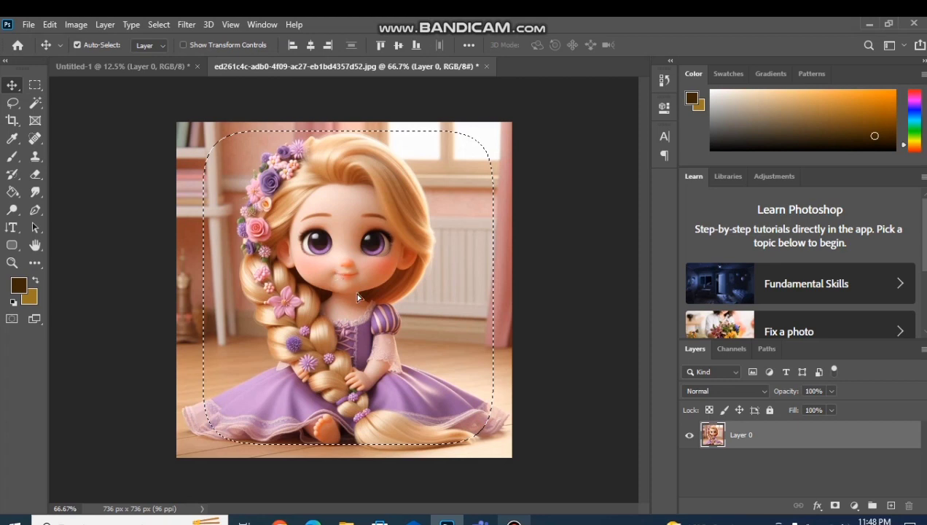
drag(357, 296, 169, 67)
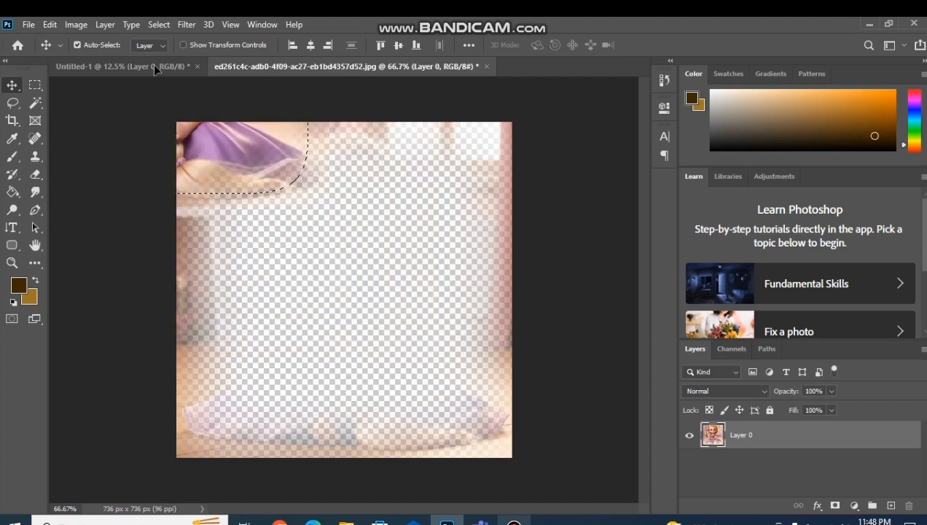
click(154, 66)
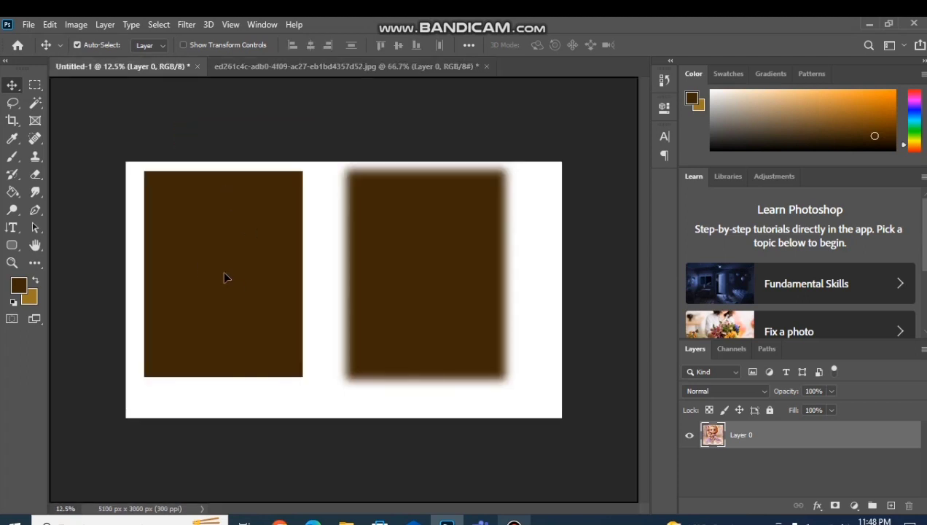
key(ctrl+shift+alt+n)
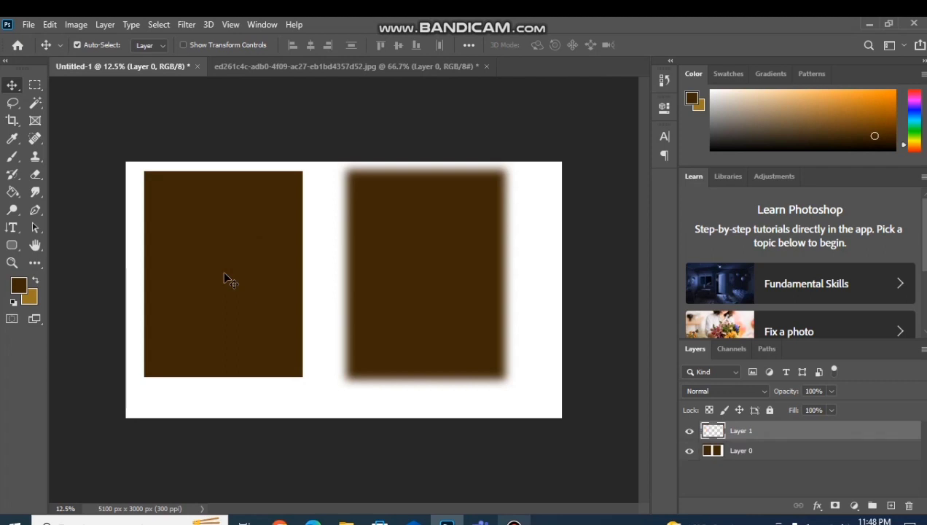
key(ctrl+v)
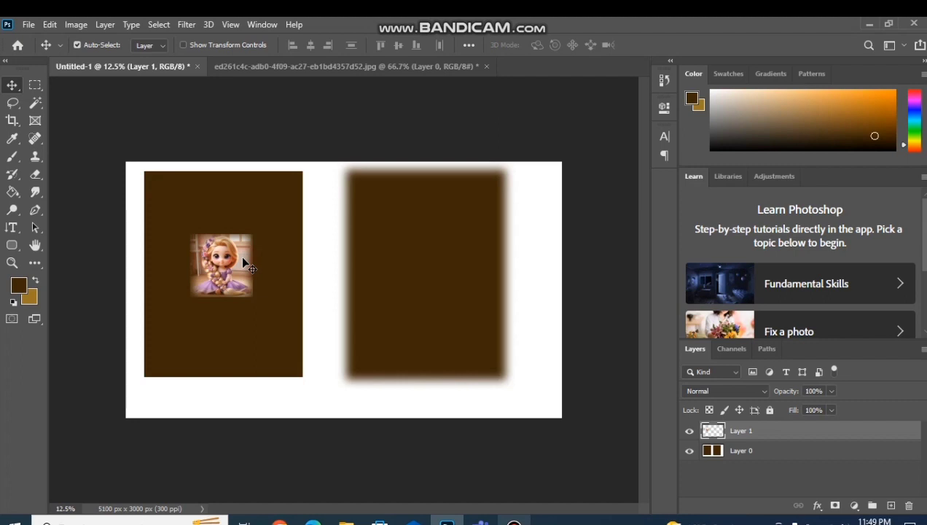
Scale the feathered doll picture to about 190% and center it on the left brown rectangle.
key(ctrl+t)
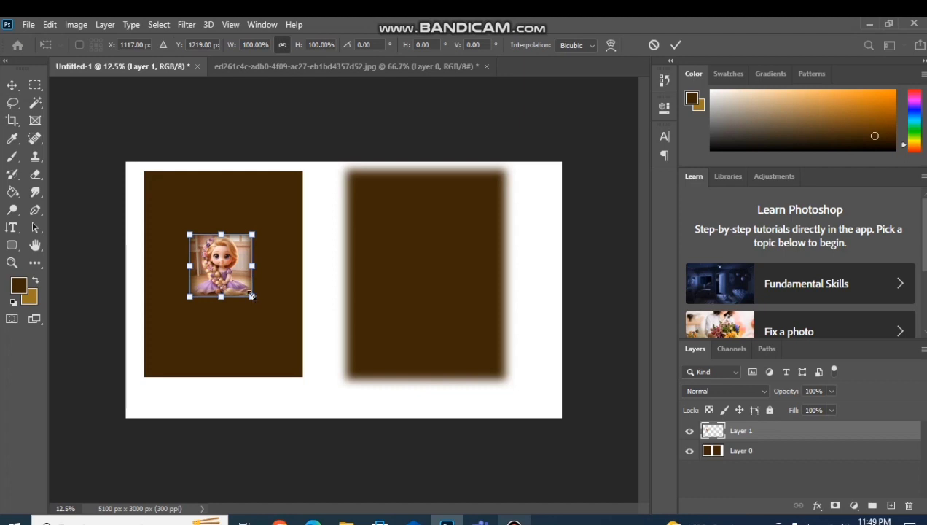
drag(252, 296, 300, 357)
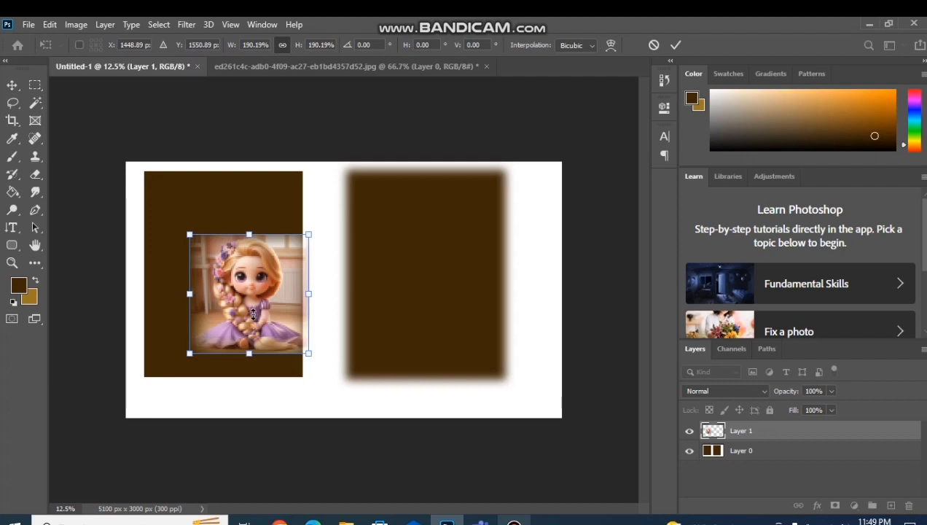
drag(257, 317, 228, 294)
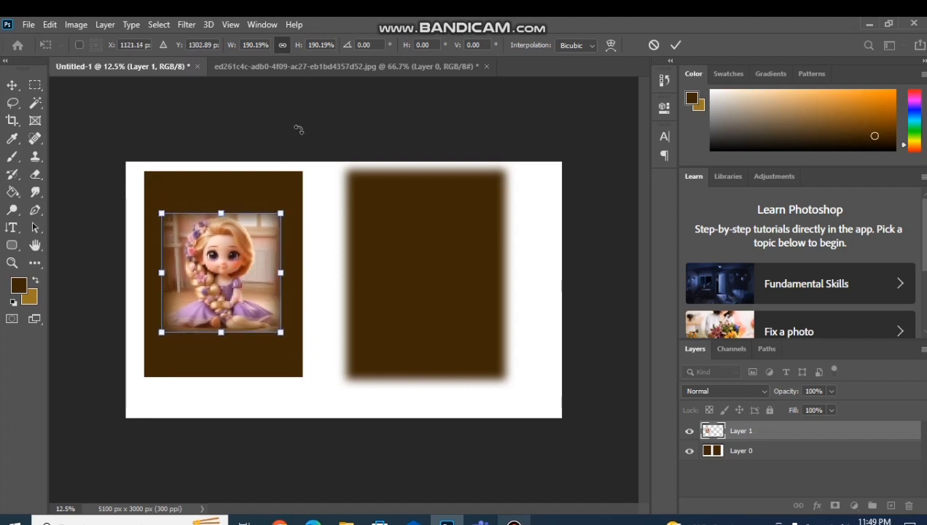
key(Return)
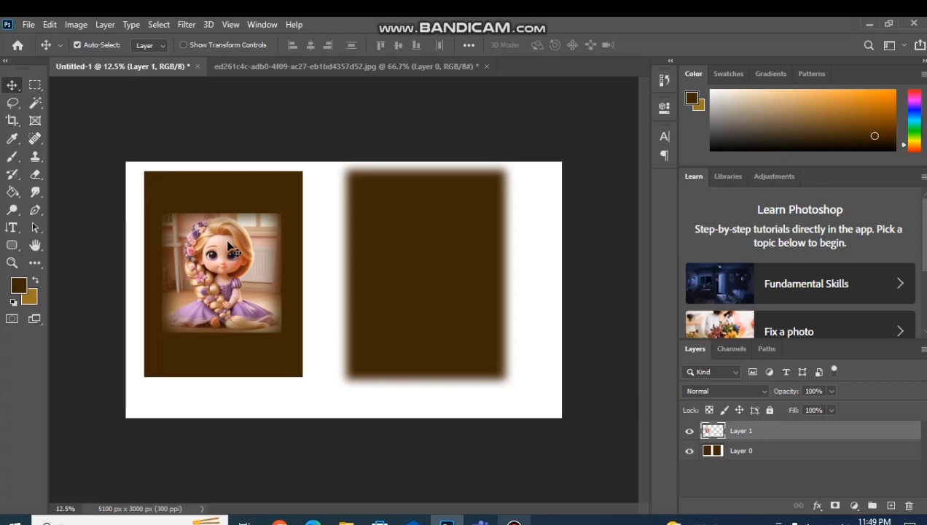
Return to the original doll image and undo the pixel move and the feathered selection there.
click(326, 66)
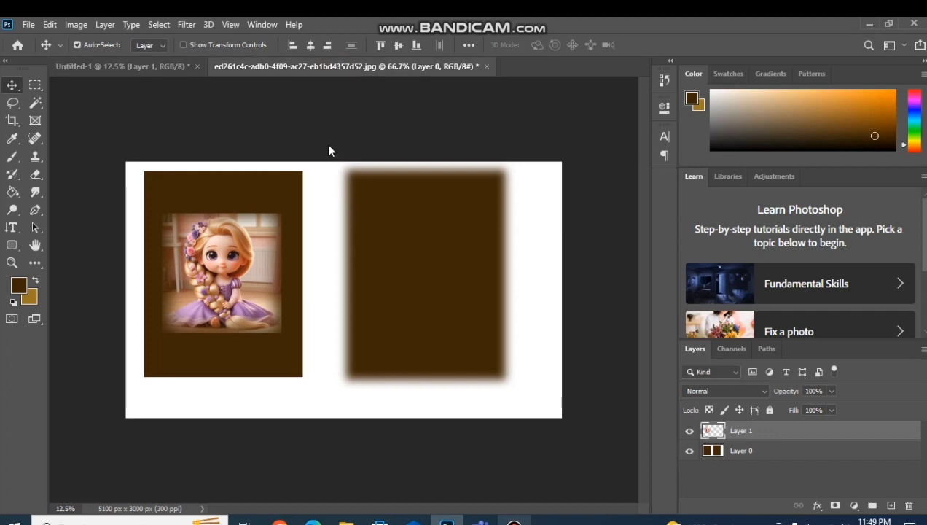
click(565, 161)
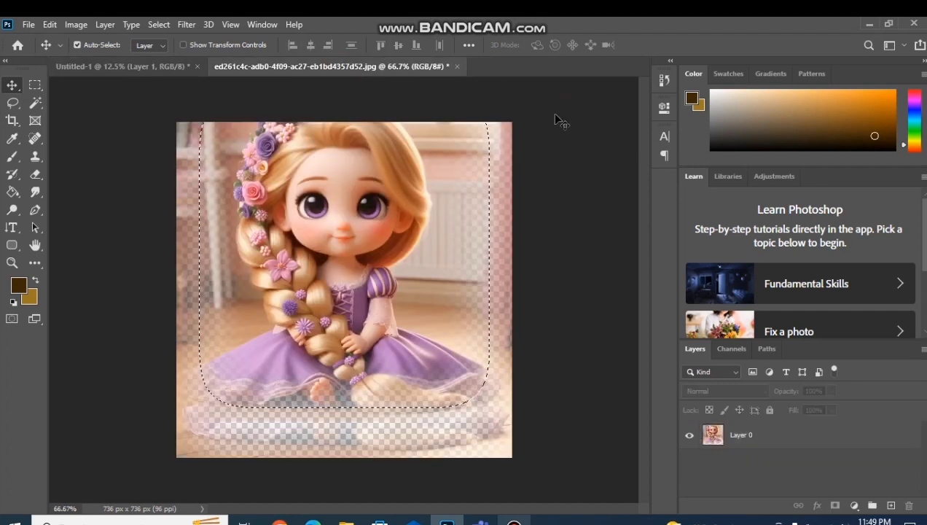
key(ctrl)
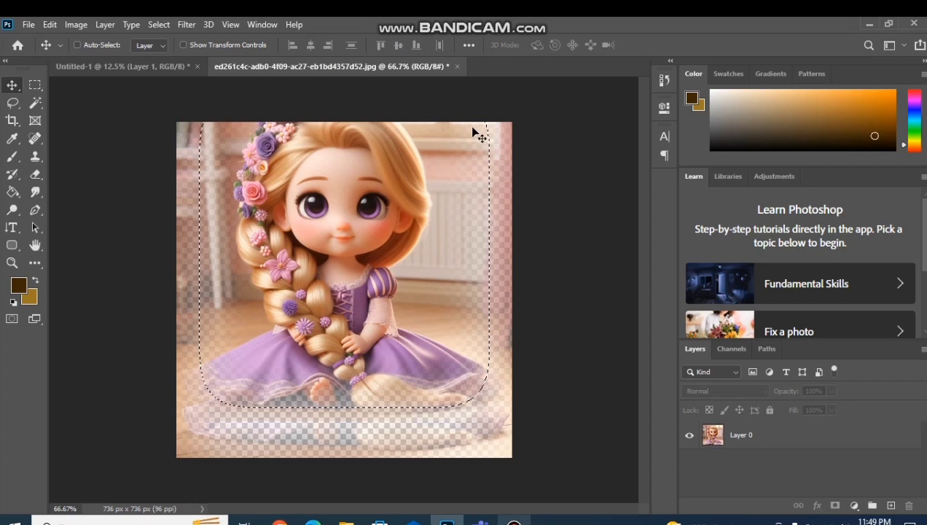
key(ctrl+z)
key(ctrl+z)
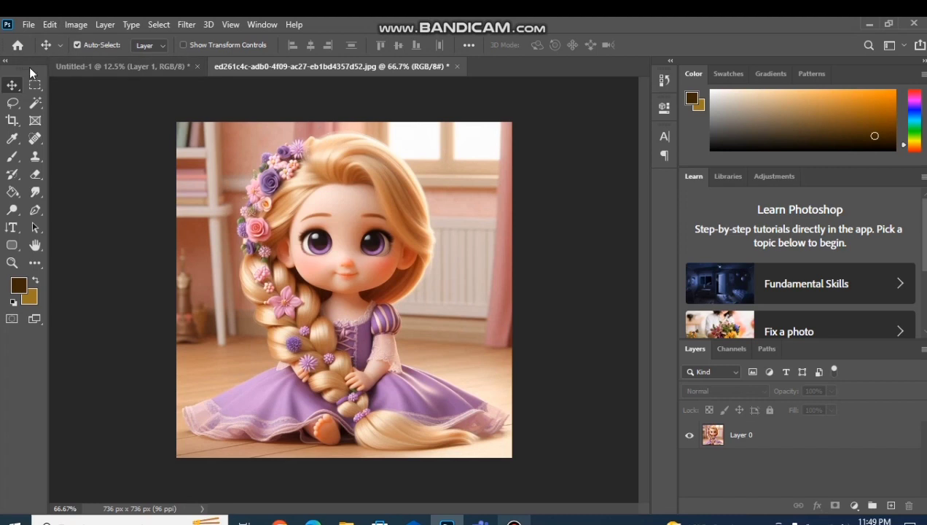
Set the Rectangular Marquee feather to 0 px and draw a selection around the doll just inside the image edges.
click(39, 85)
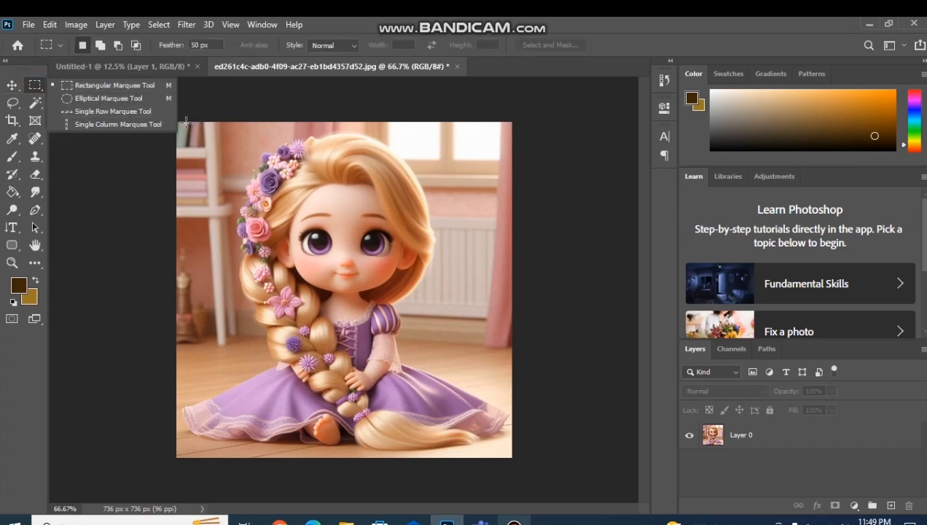
drag(193, 131, 506, 444)
drag(505, 444, 505, 445)
double_click(195, 45)
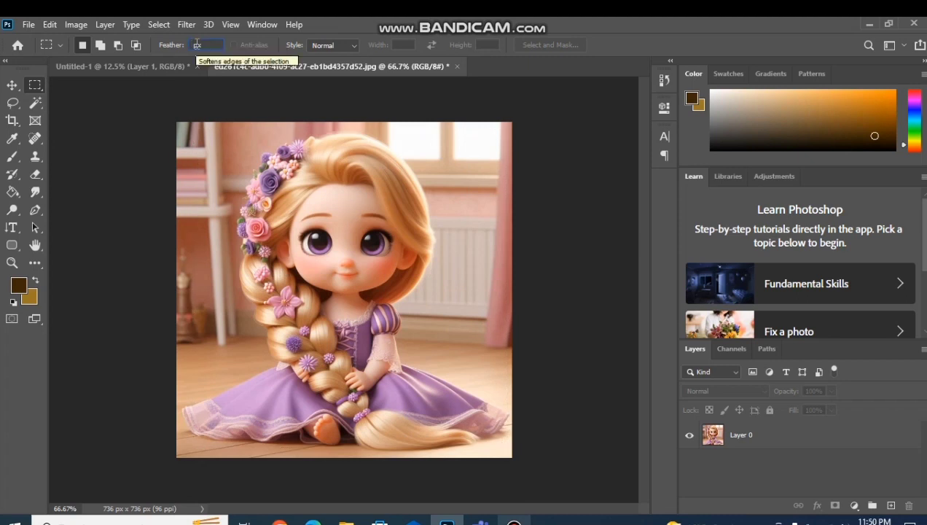
text(0)
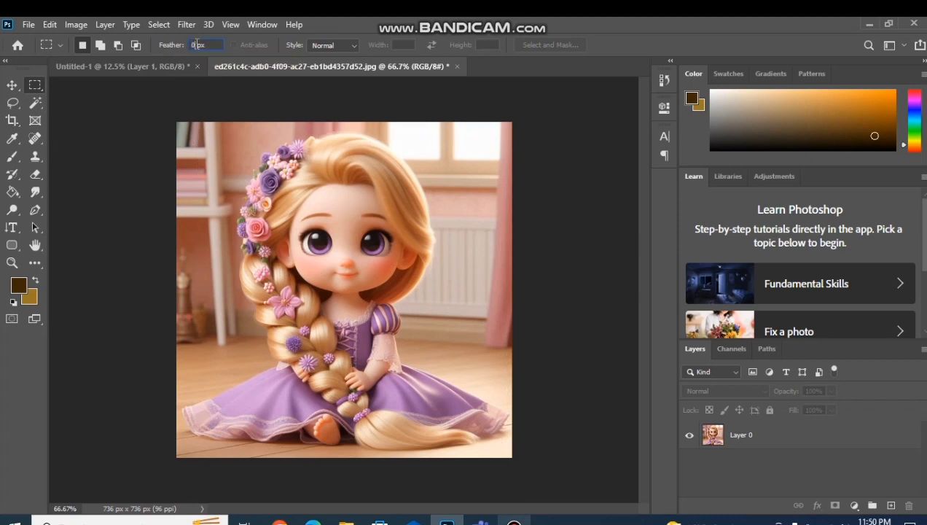
key(Return)
drag(202, 134, 502, 445)
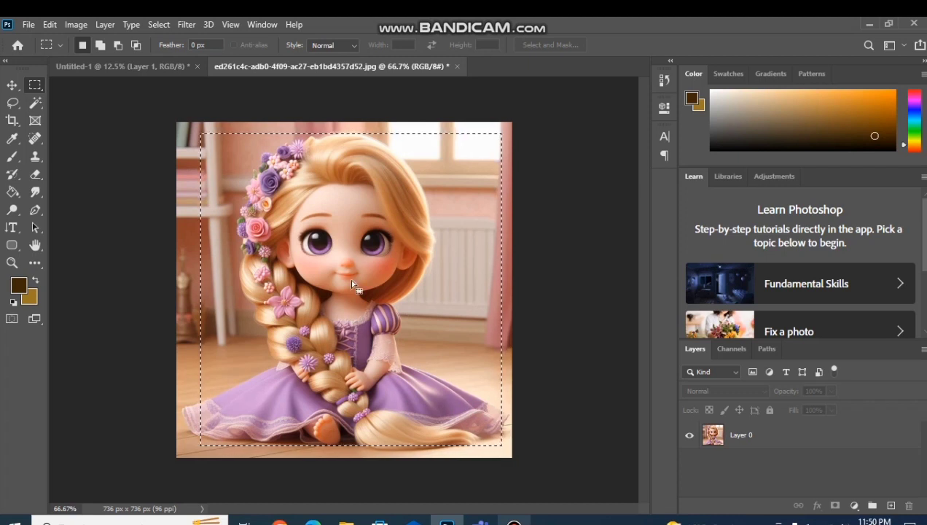
Move the unfeathered doll selection into Untitled-1, onto the blurred-edge brown rectangle.
key(v)
drag(326, 250, 240, 133)
drag(430, 279, 430, 280)
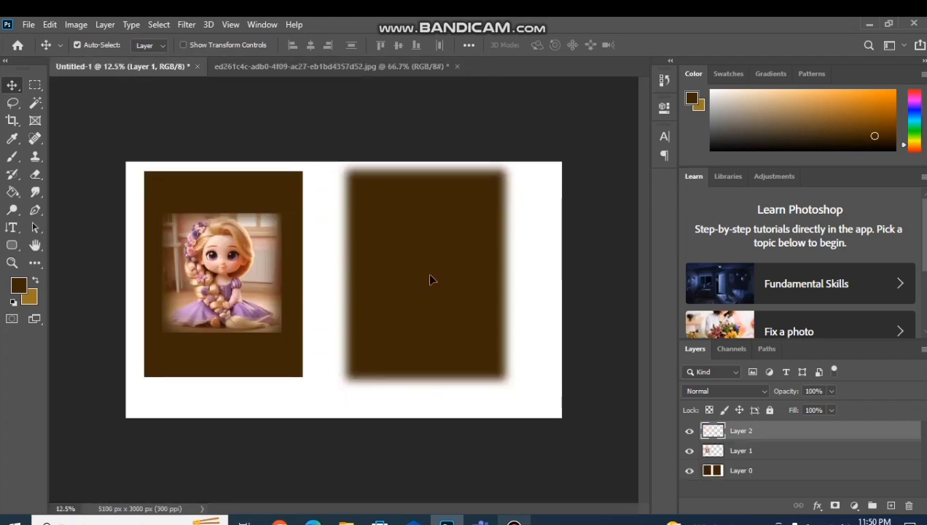
Scale the unfeathered doll picture to about 195% on the blurred-edge brown rectangle.
key(ctrl+t)
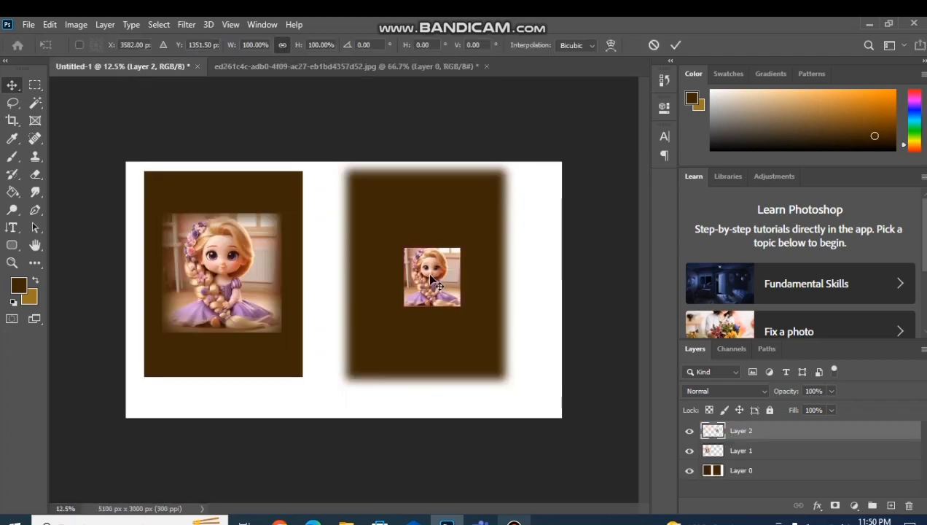
drag(401, 249, 370, 213)
drag(419, 279, 429, 299)
drag(379, 232, 361, 211)
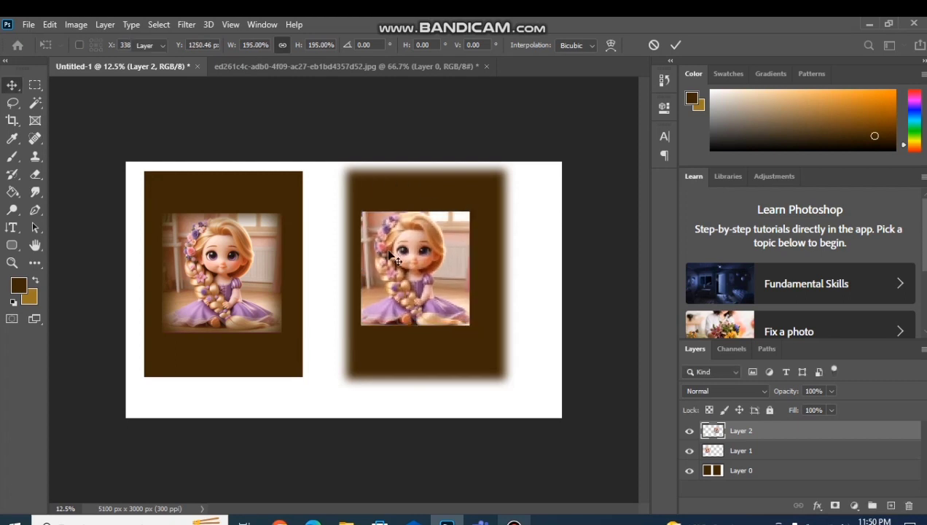
key(Return)
Place the unfeathered doll picture directly beside the feathered one, compare their edges, and return to the original doll image.
drag(417, 265, 344, 269)
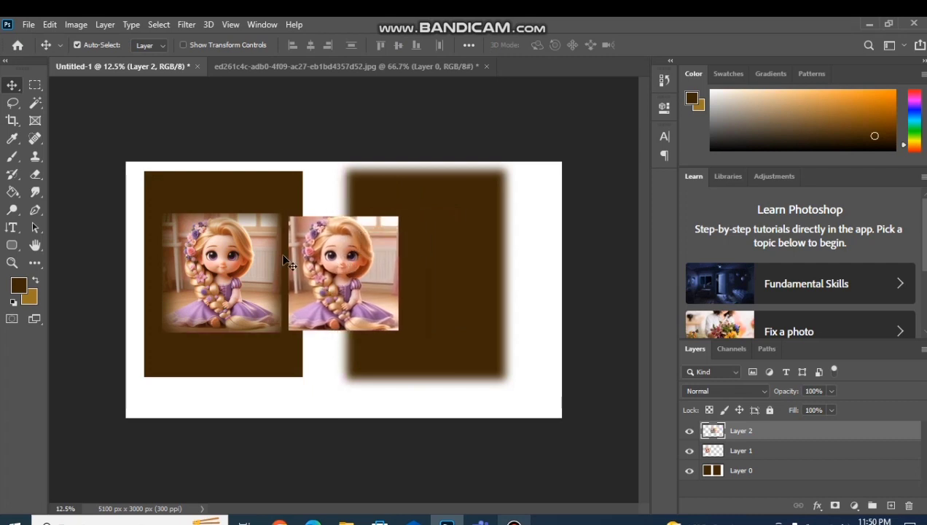
key(ctrl)
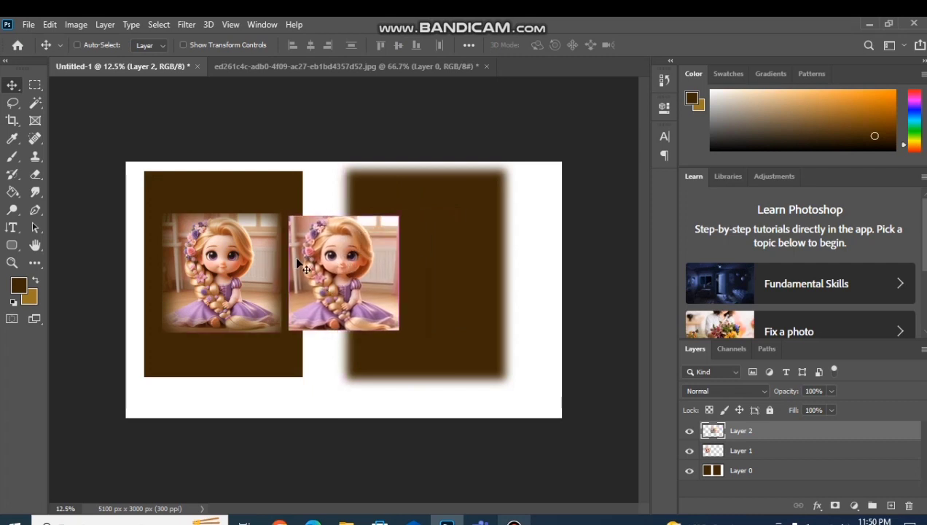
key(ctrl+plus)
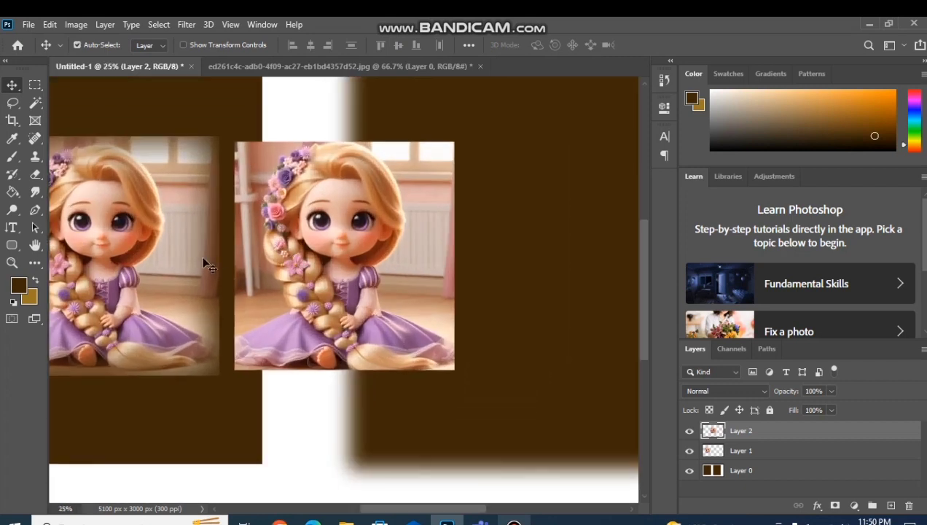
drag(438, 511, 405, 510)
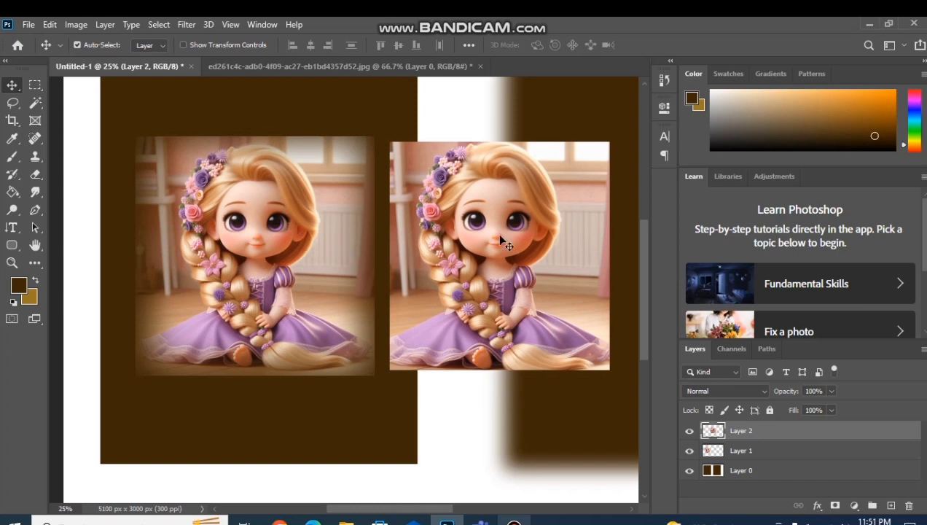
key(ctrl+minus)
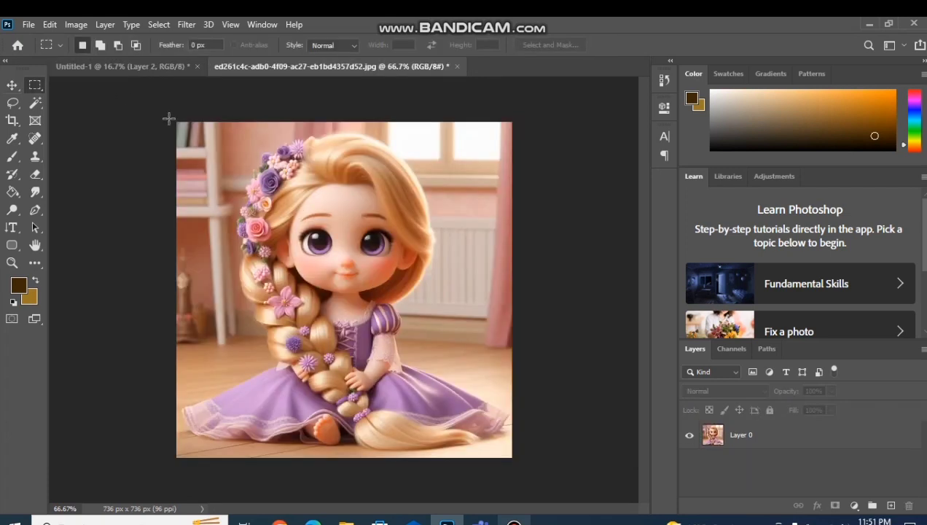
Draw an unfeathered rectangular selection just inside the doll image's edges and make Layer 0 the active layer.
drag(188, 130, 500, 448)
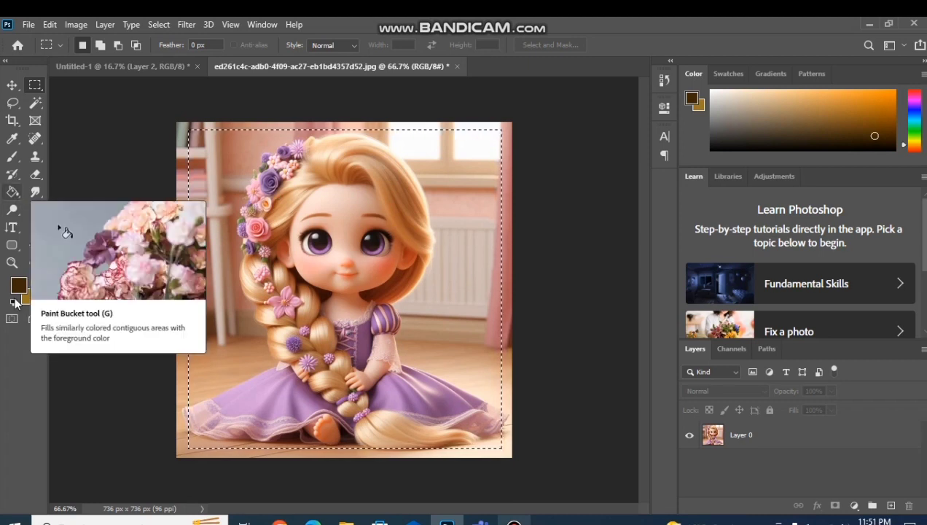
key(g)
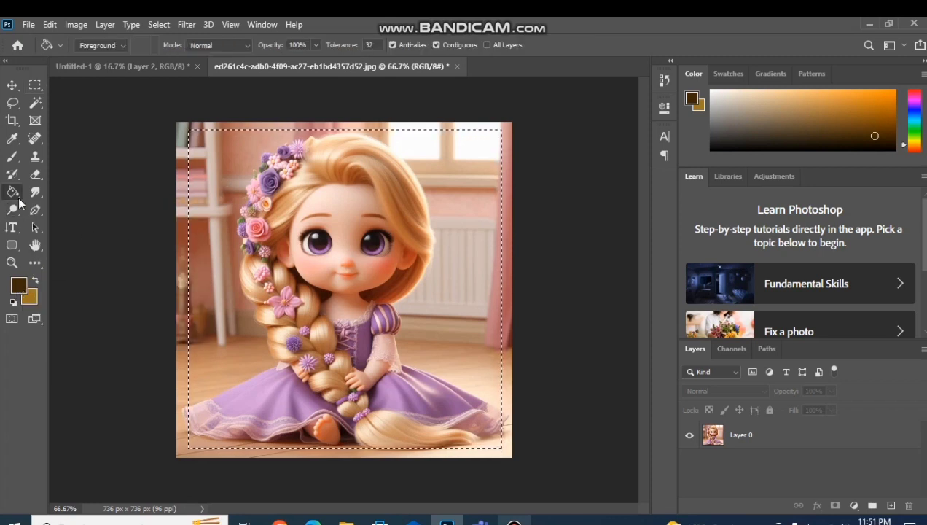
click(829, 434)
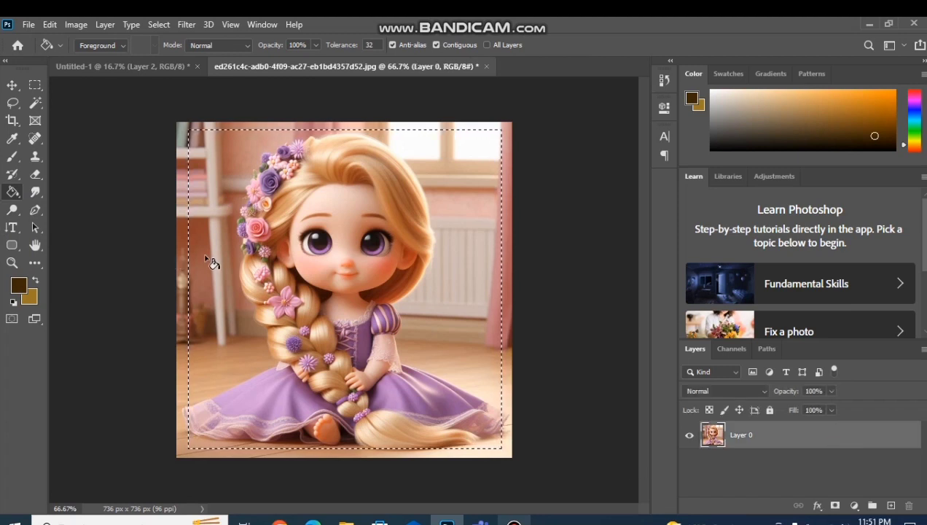
key(m)
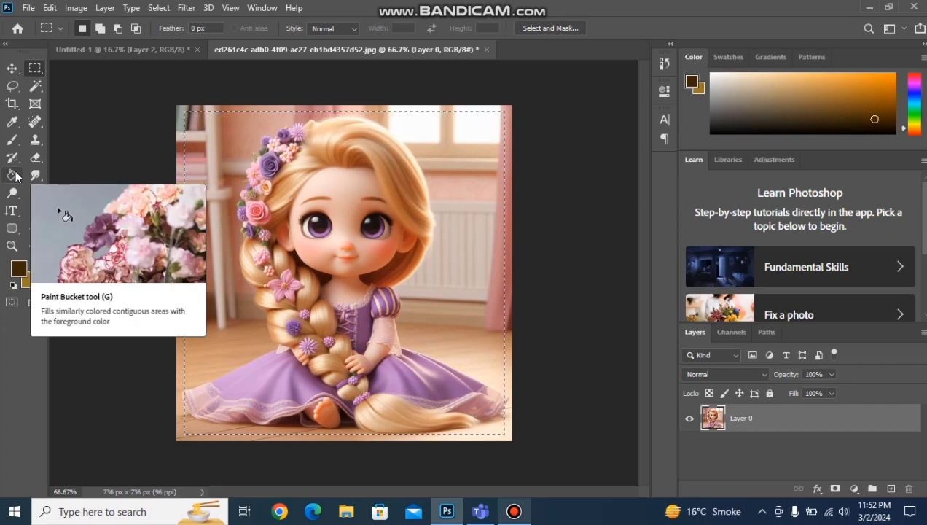
Try filling the rectangular selection with a linear dark-brown-to-gold gradient, and undo the fill.
click(12, 176)
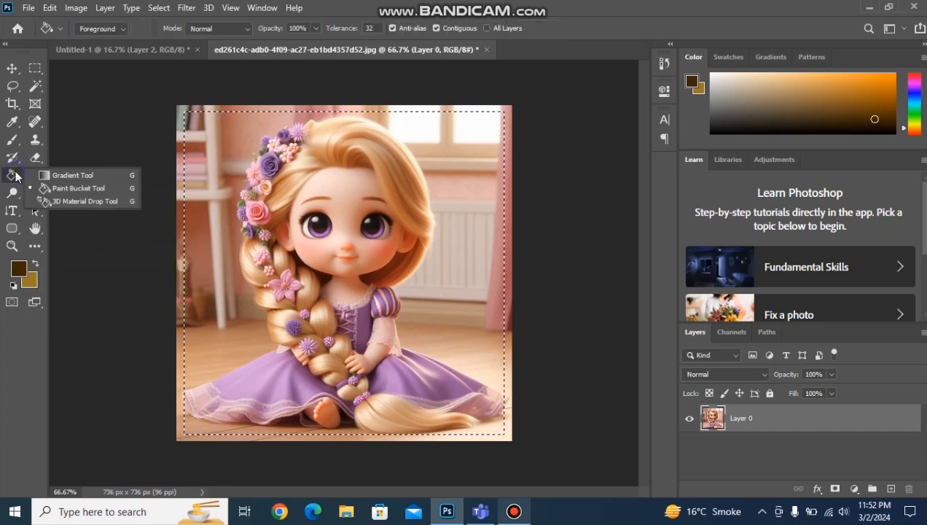
click(77, 175)
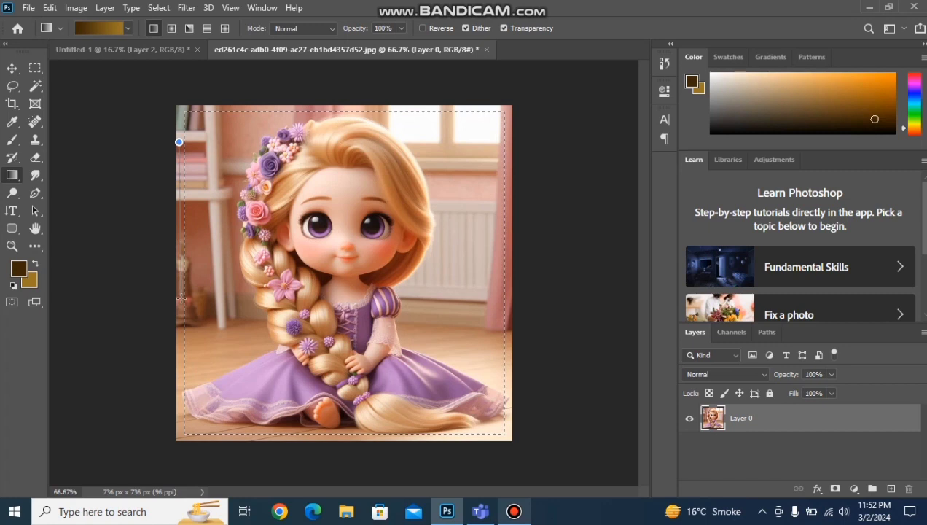
drag(184, 294, 181, 299)
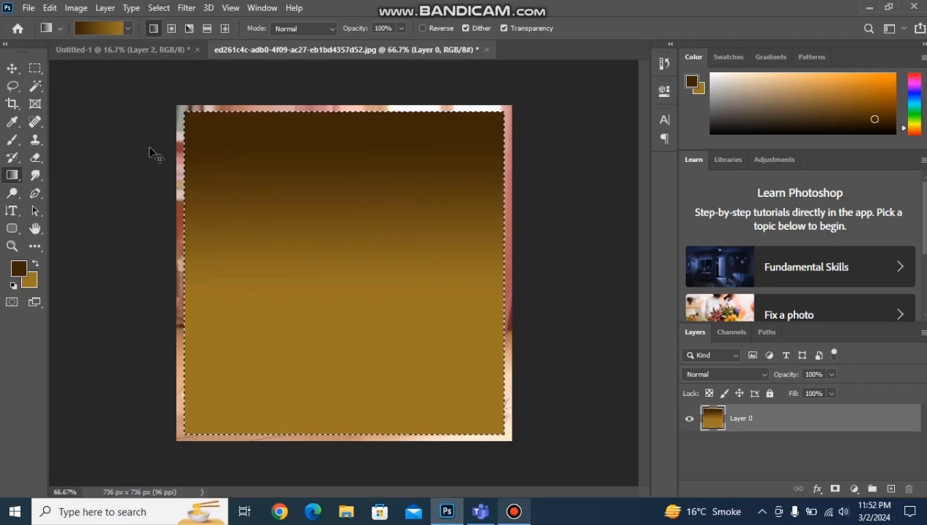
key(ctrl+z)
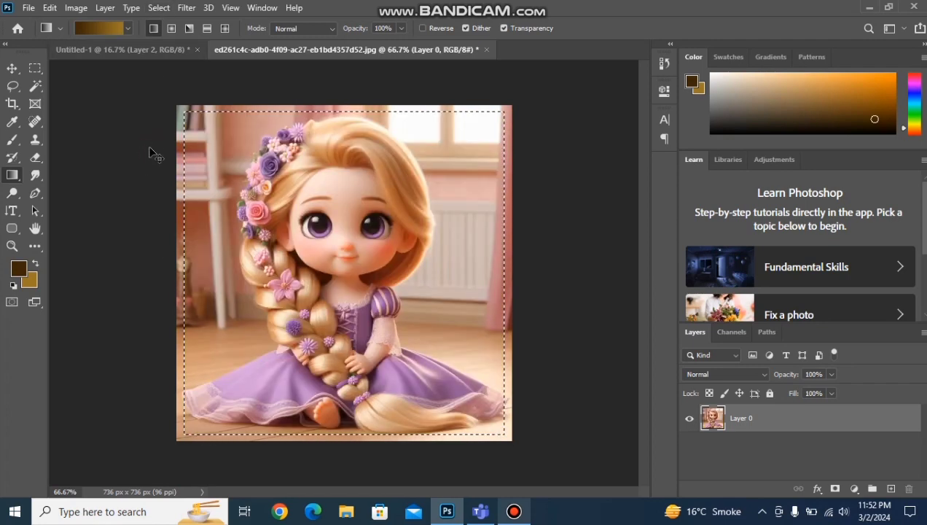
Invert the rectangular selection so that only a thin border strip around the doll image is selected.
click(158, 9)
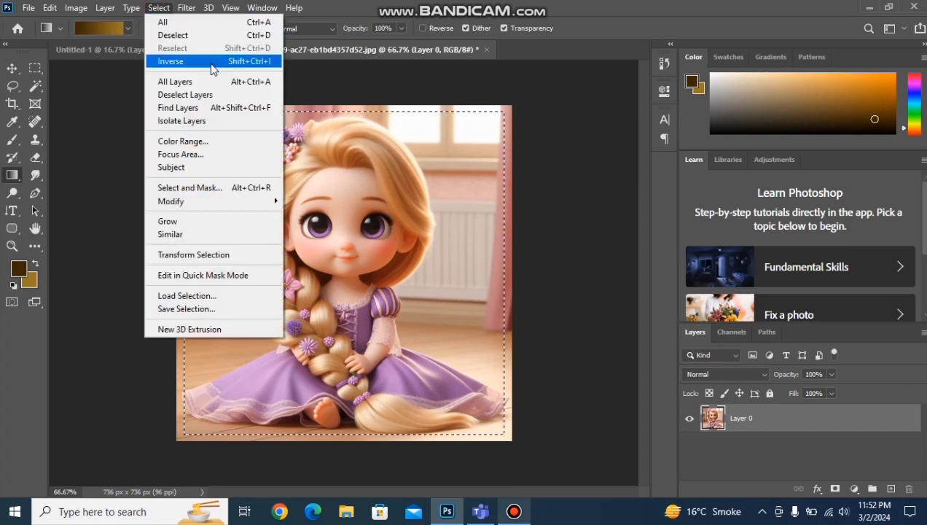
click(209, 63)
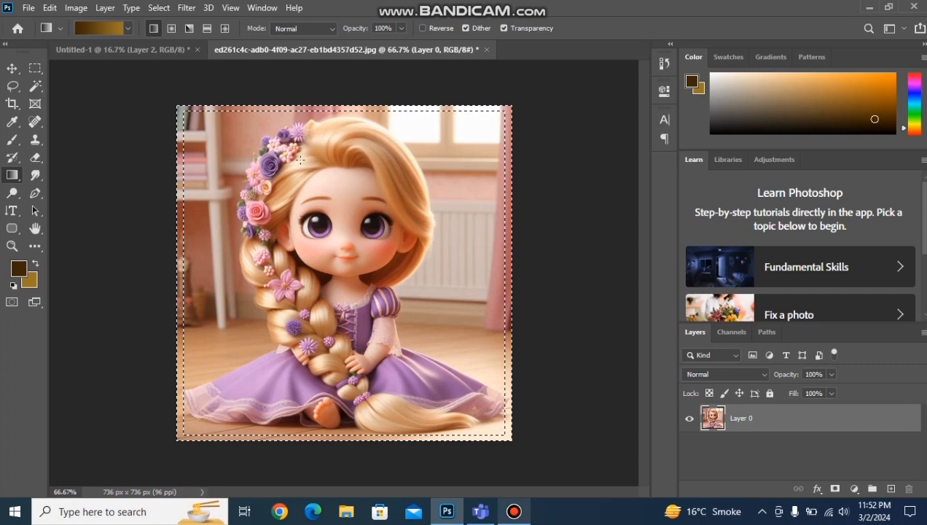
click(159, 7)
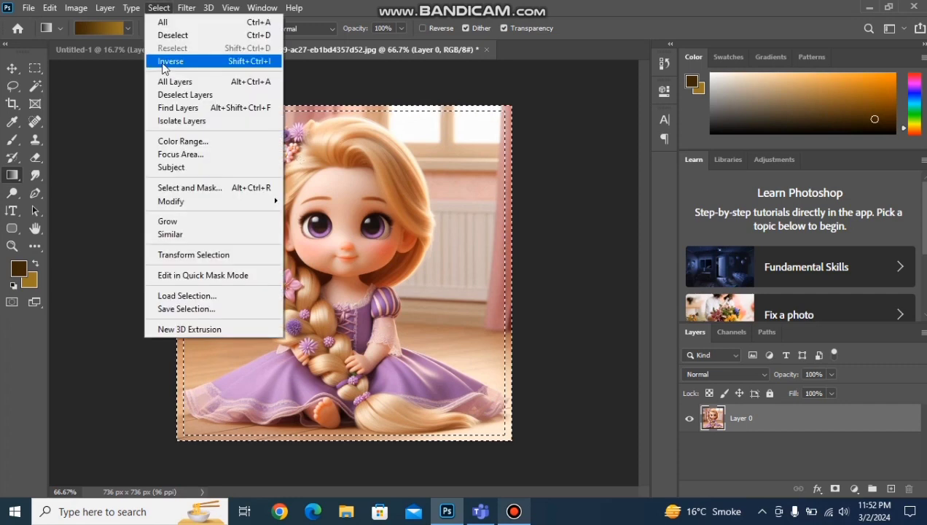
click(89, 77)
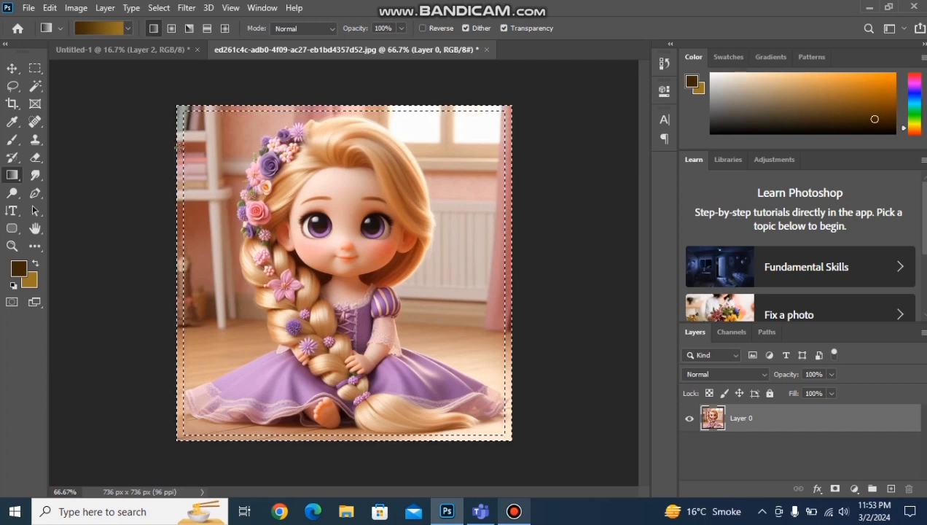
Fill the unfeathered border selection with the linear dark-brown-to-gold gradient running down the image, and deselect.
drag(179, 146, 185, 198)
drag(175, 236, 176, 329)
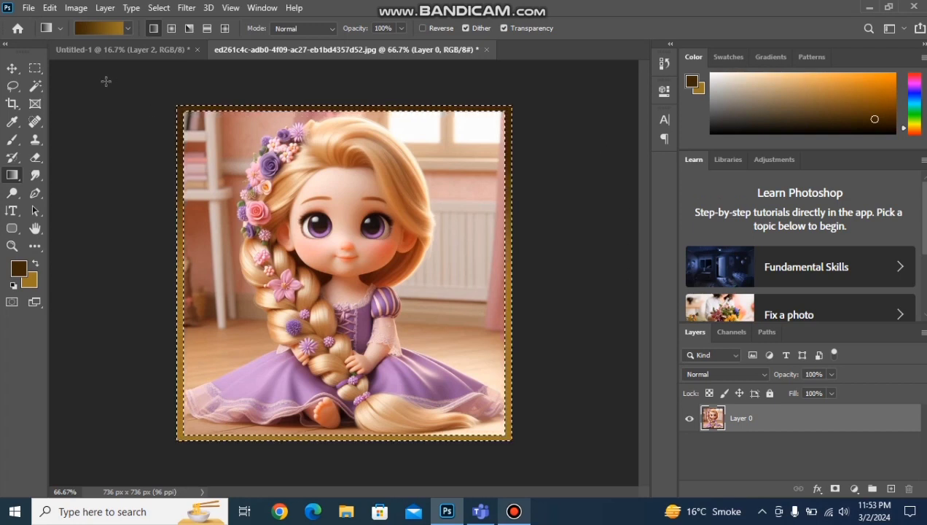
click(37, 69)
click(98, 99)
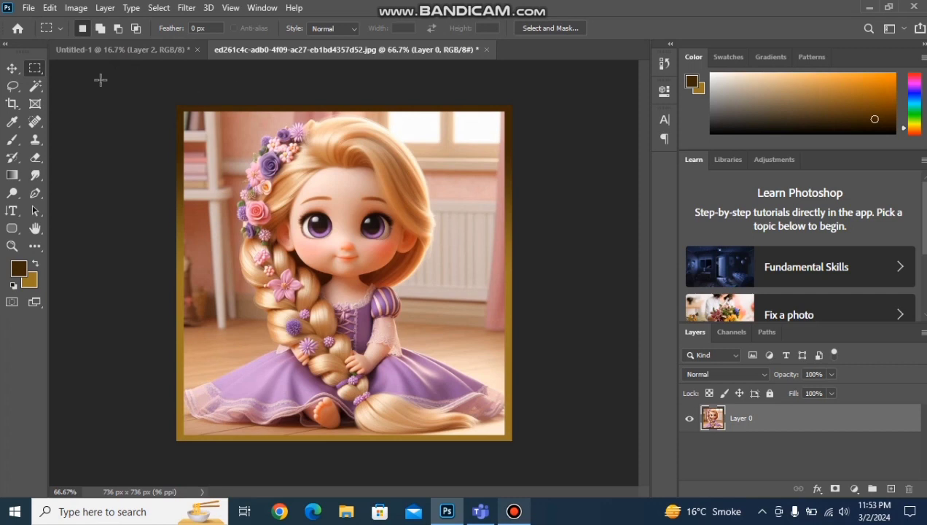
Undo the border's gradient fill, the selection inversion and the unfeathered rectangular selection.
key(ctrl+z)
key(ctrl+z)
key(ctrl+z)
key(ctrl+z)
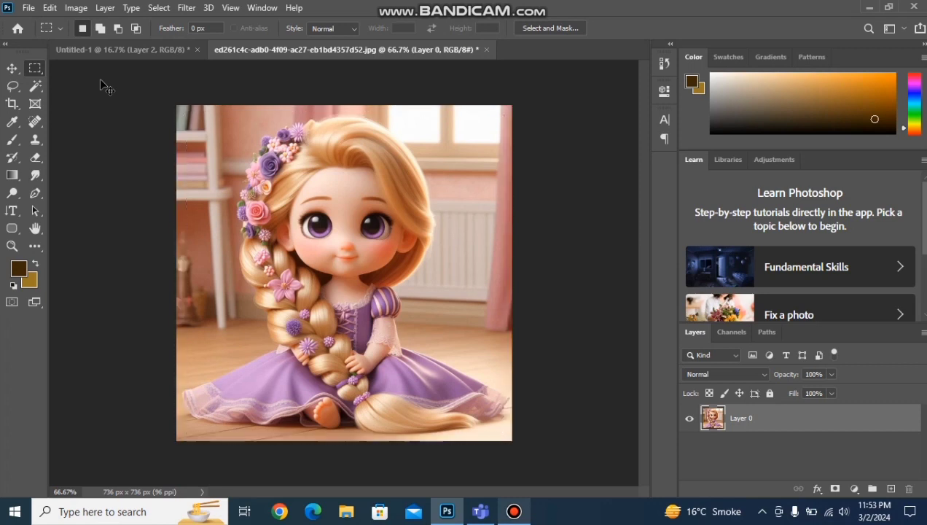
Draw a rectangular selection with a 70 px feather just inside the doll image's edges and invert it.
click(199, 29)
key(BackSpace)
text(70)
drag(184, 111, 502, 431)
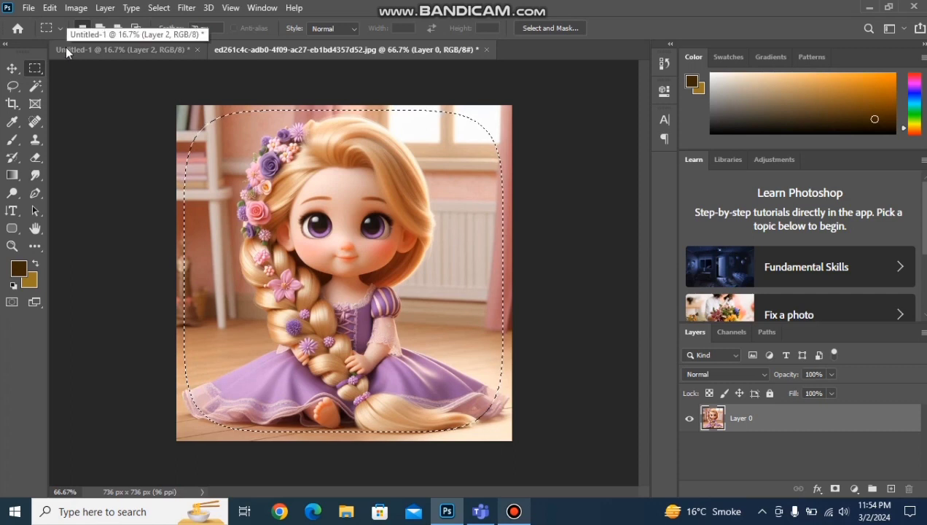
click(162, 9)
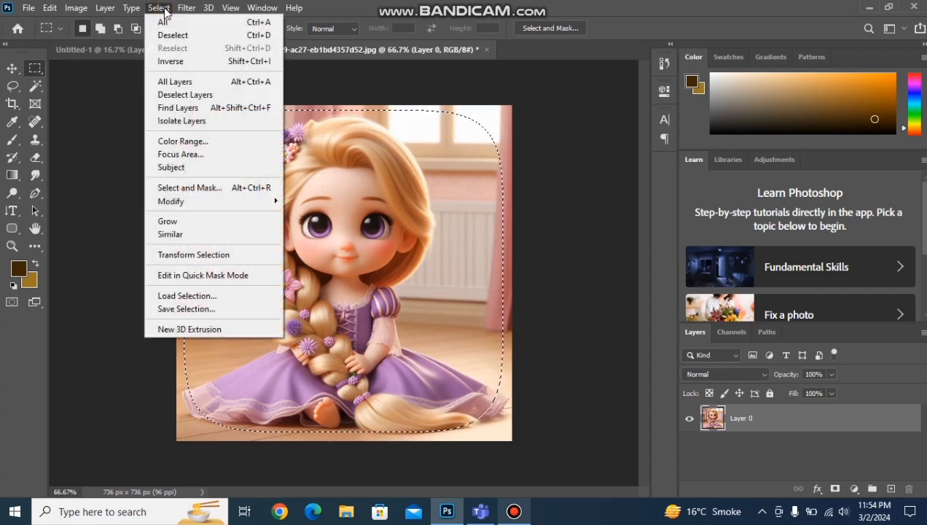
click(173, 61)
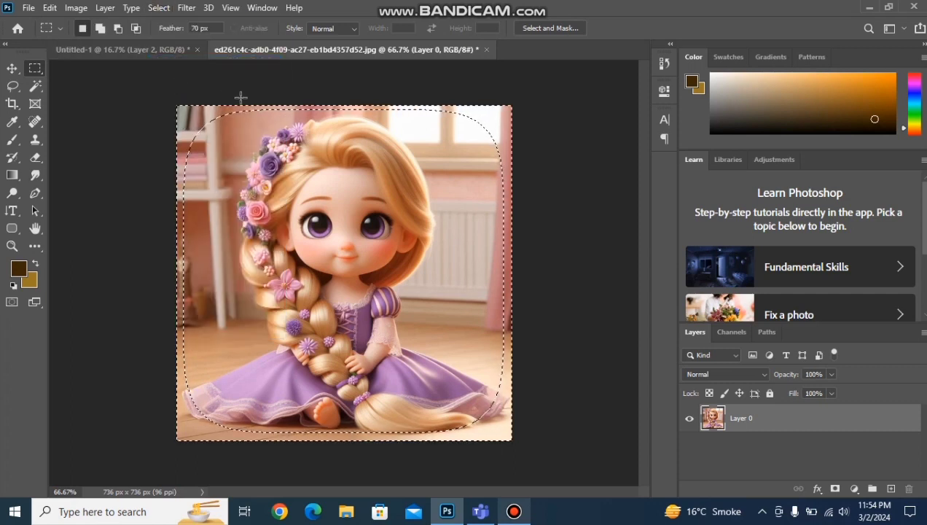
Try filling the inverted feathered selection with the vertical dark-brown-to-gold linear gradient, and undo the deselection and the fill.
click(17, 176)
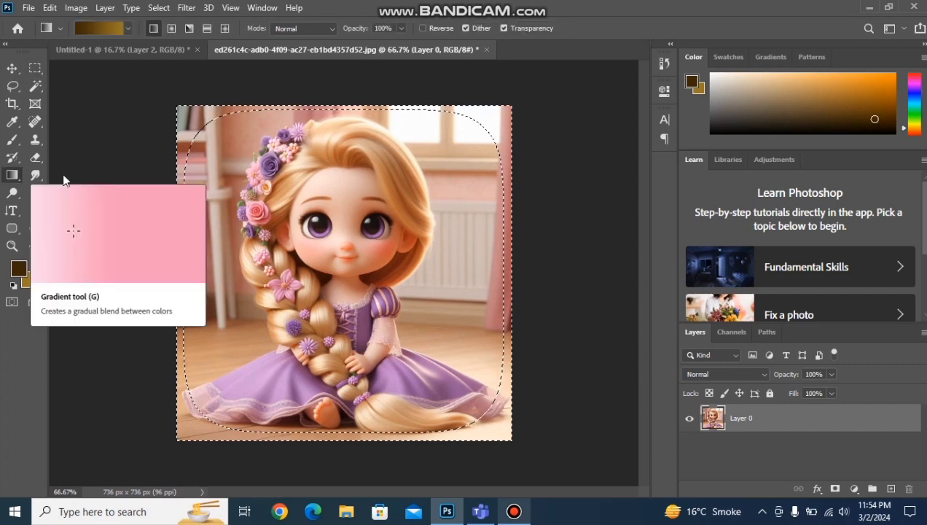
click(59, 176)
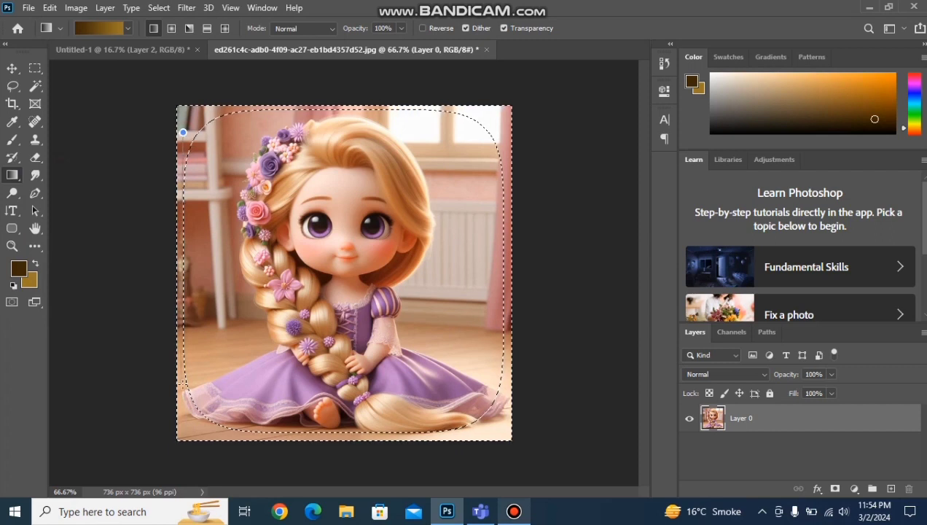
drag(181, 384, 180, 384)
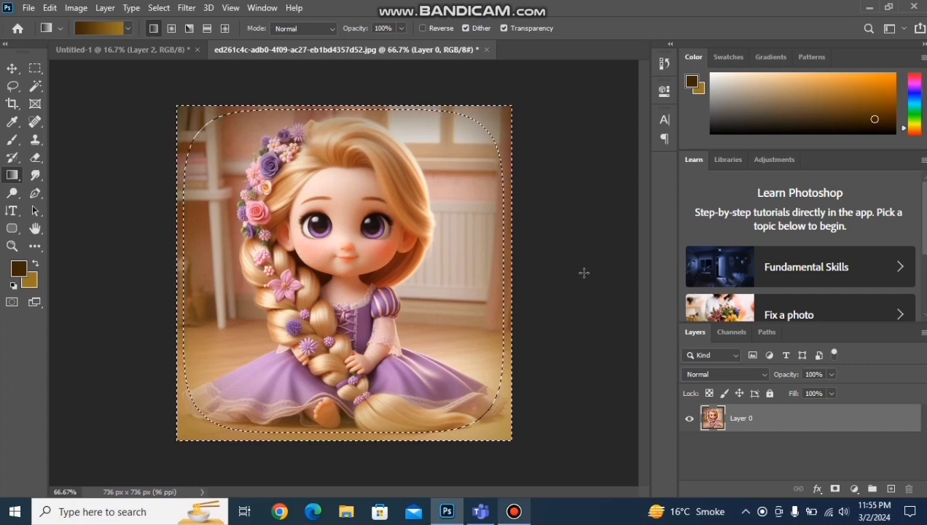
click(35, 68)
click(84, 102)
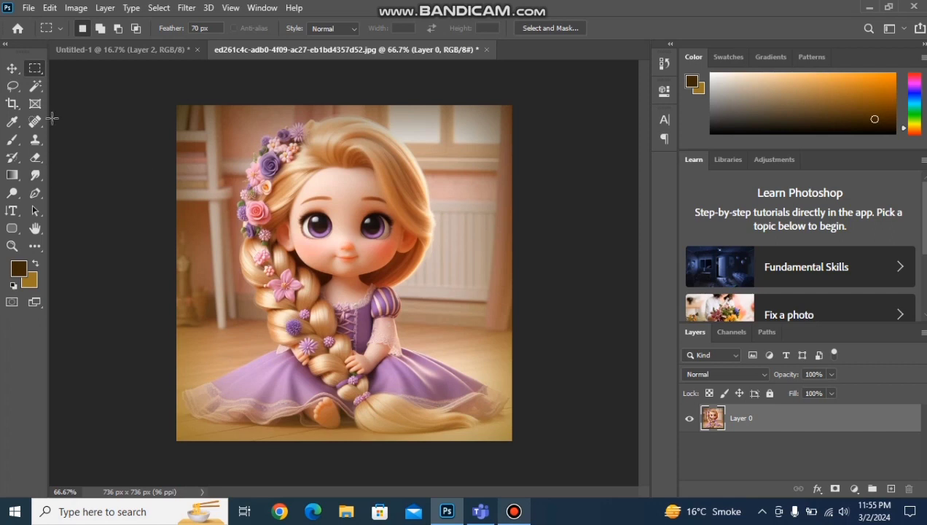
key(ctrl+a)
key(ctrl+z)
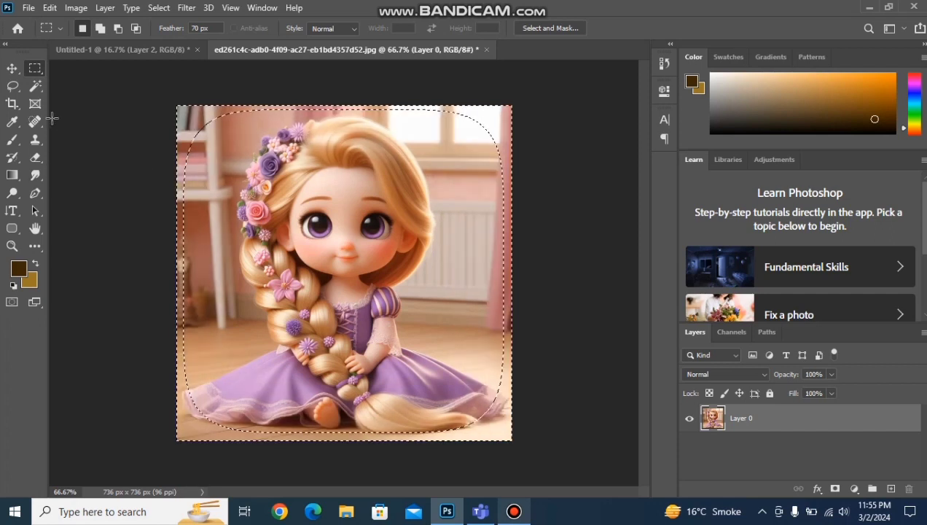
Set the background color to near-black 131313.
click(31, 281)
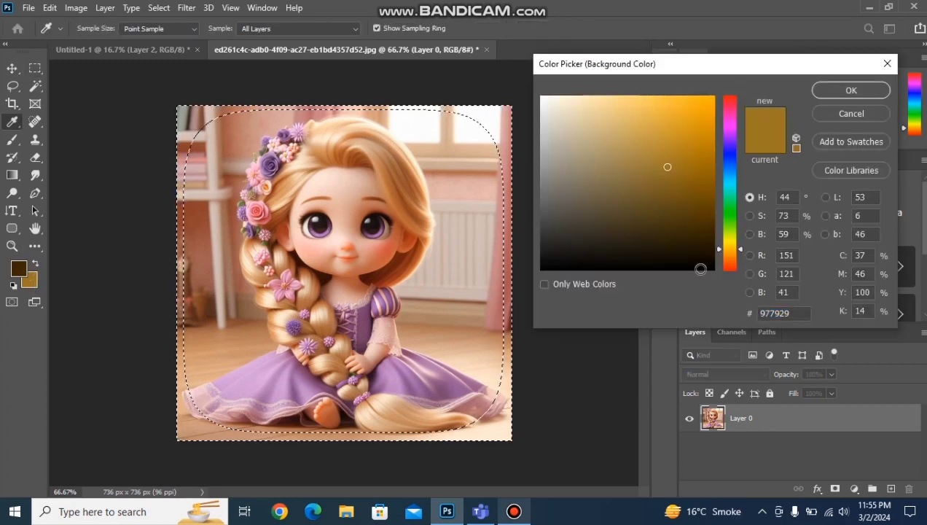
click(542, 260)
click(543, 257)
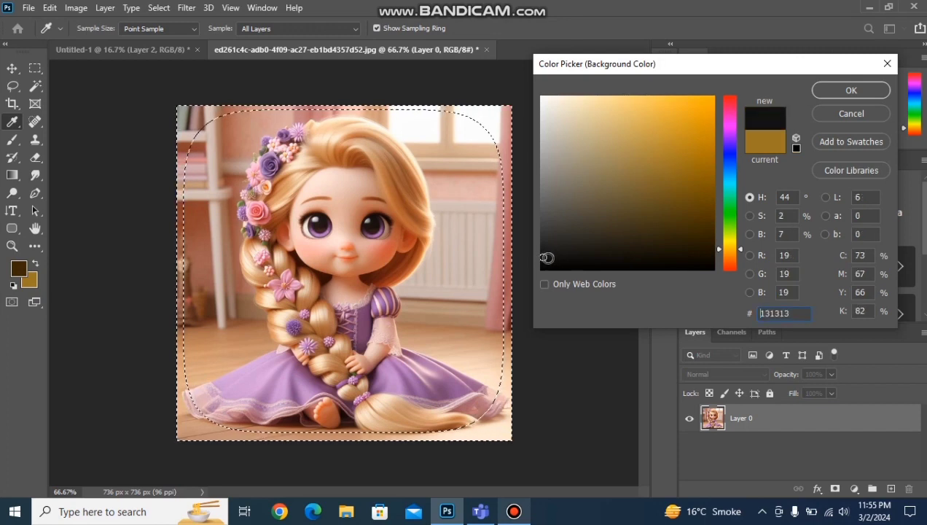
click(851, 92)
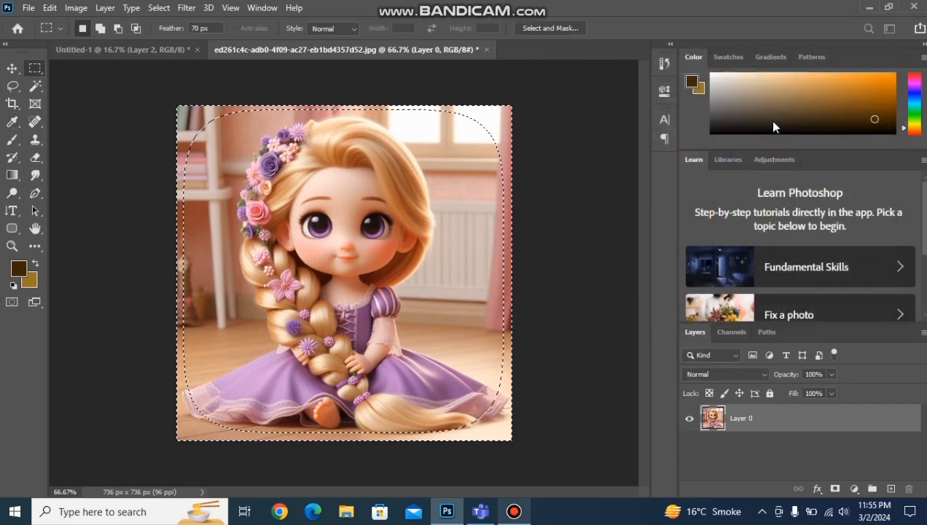
Set the foreground color to the bright red fc0b44.
click(20, 269)
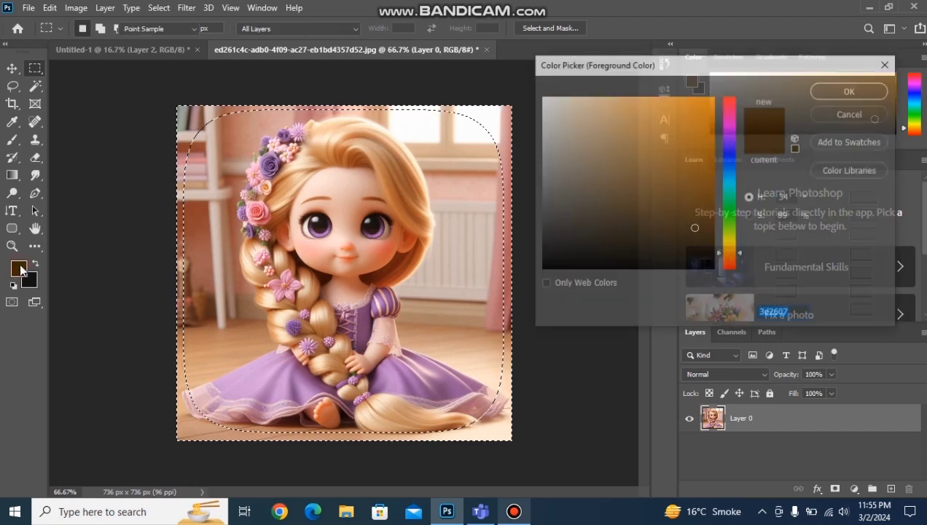
click(729, 103)
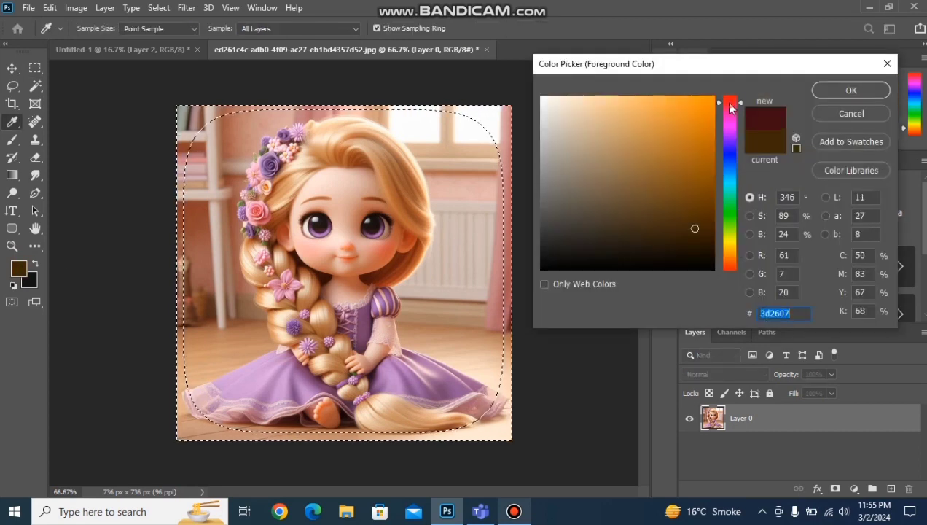
click(707, 98)
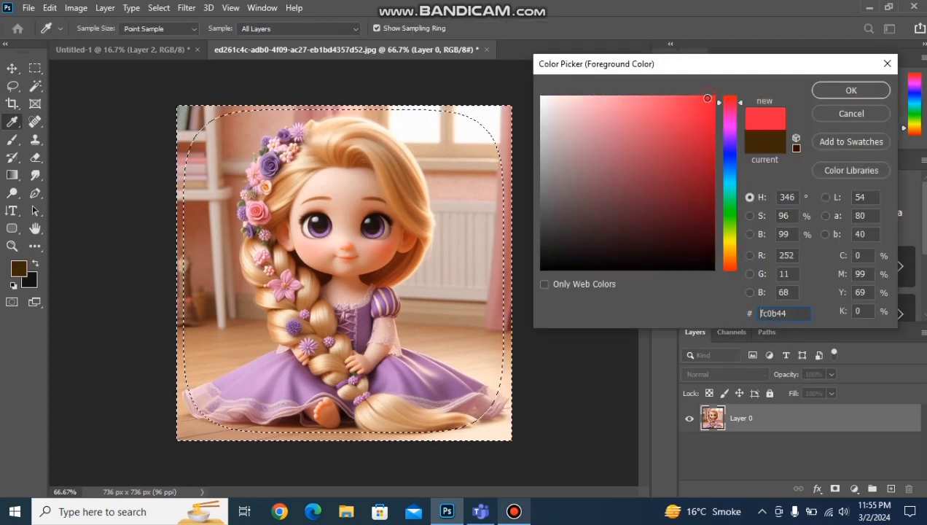
click(835, 91)
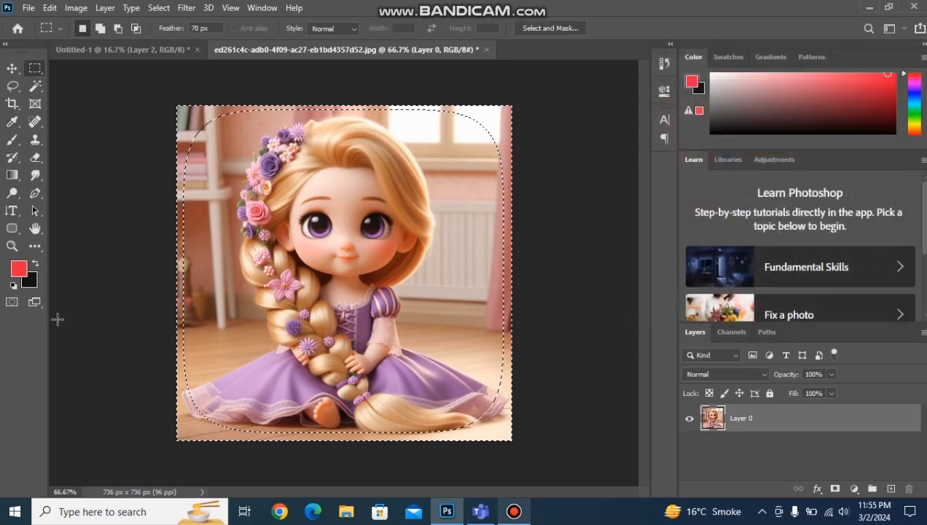
Set the background color to a violet with RGB values 94, 7, 214.
click(30, 282)
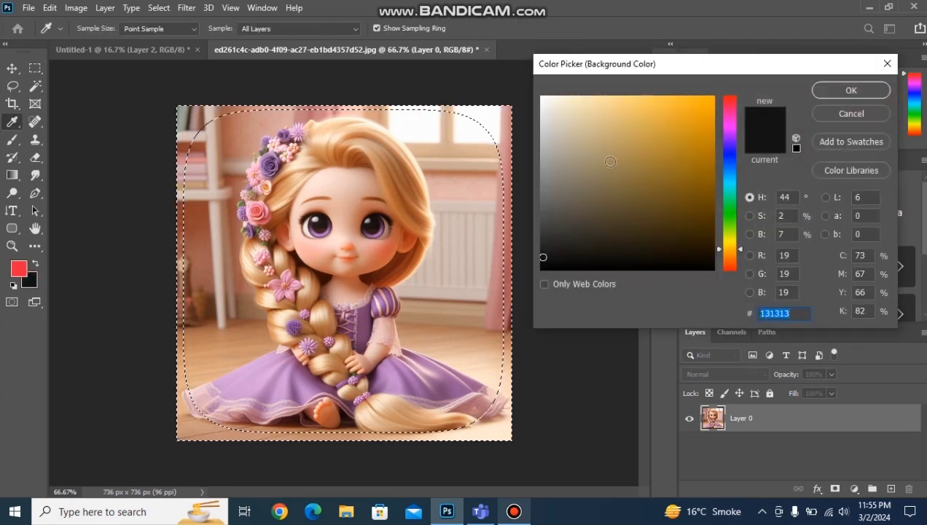
click(731, 143)
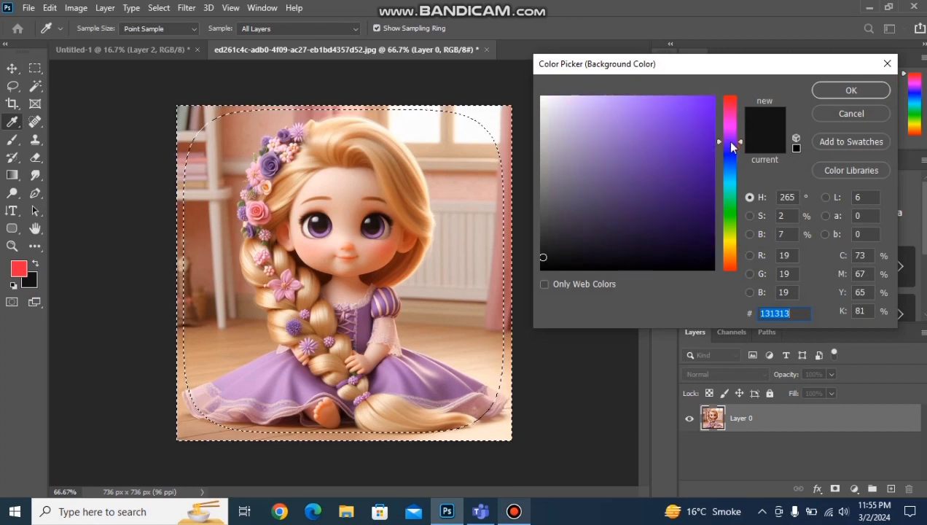
click(710, 124)
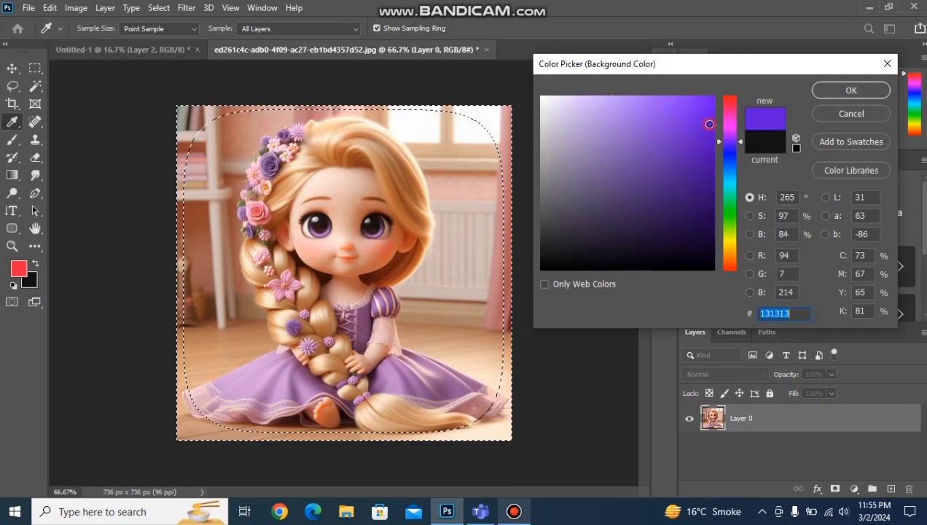
click(836, 92)
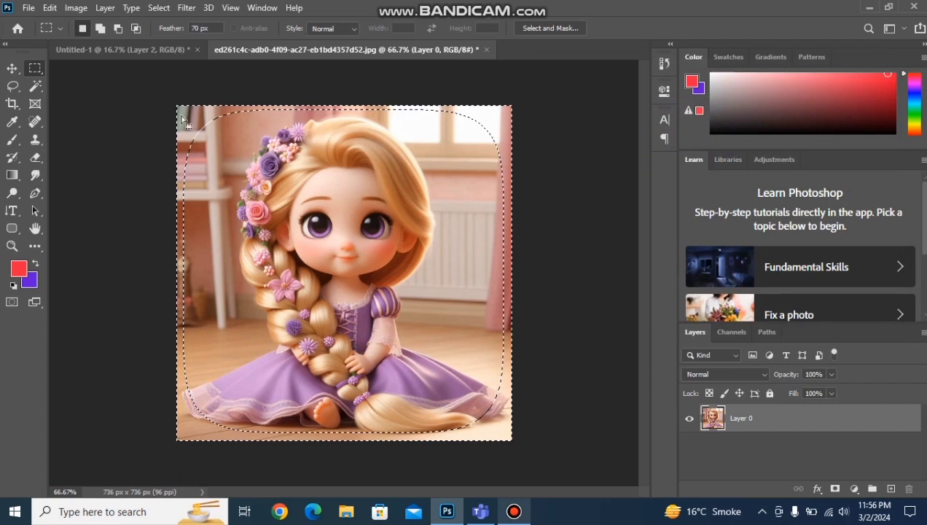
Fill the inverted feathered selection with a linear red-to-violet gradient from the image's top edge to its bottom edge, and deselect.
click(13, 175)
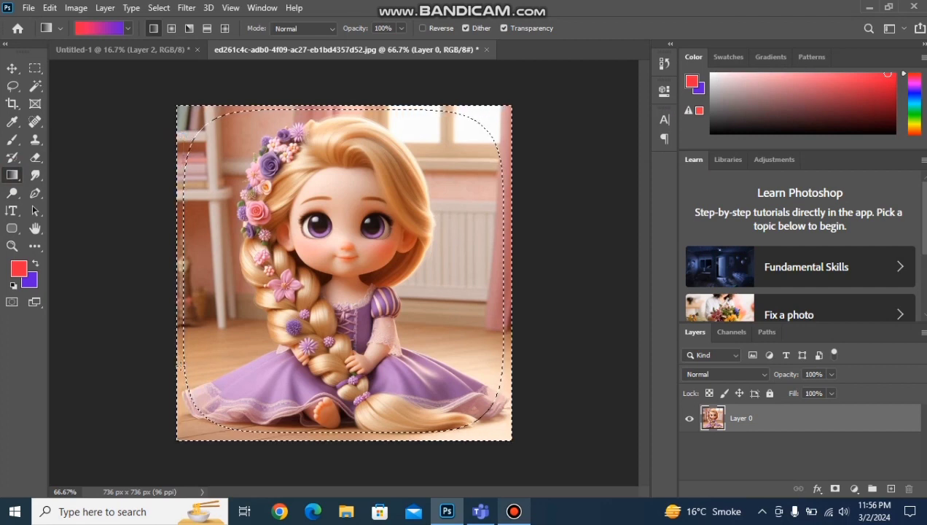
drag(344, 108, 344, 439)
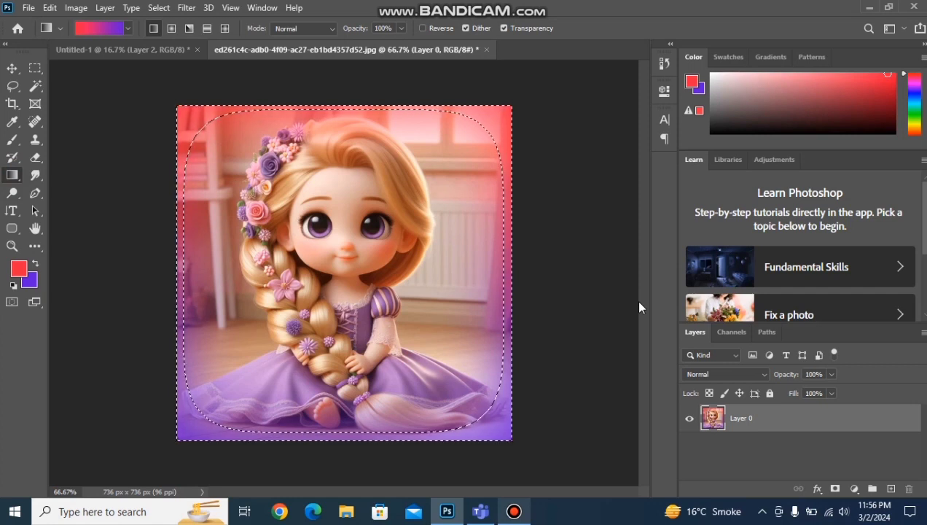
click(35, 68)
click(102, 119)
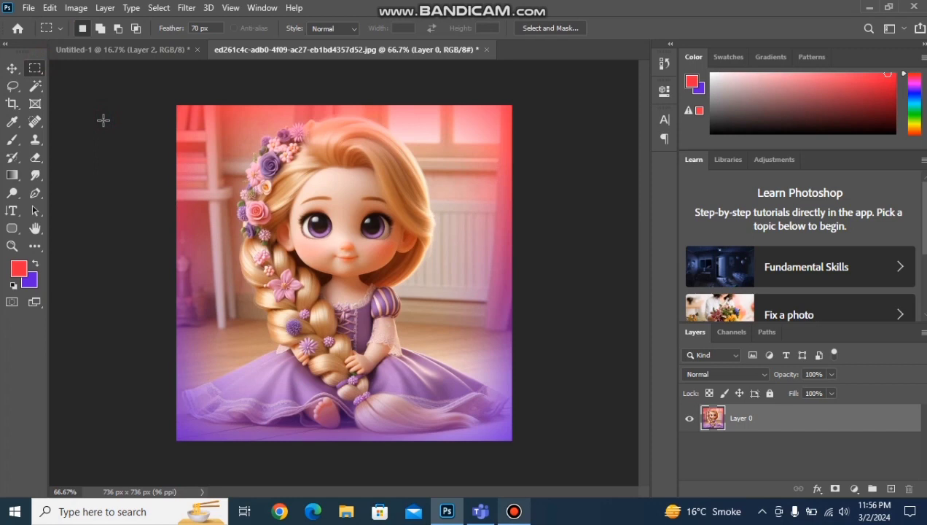